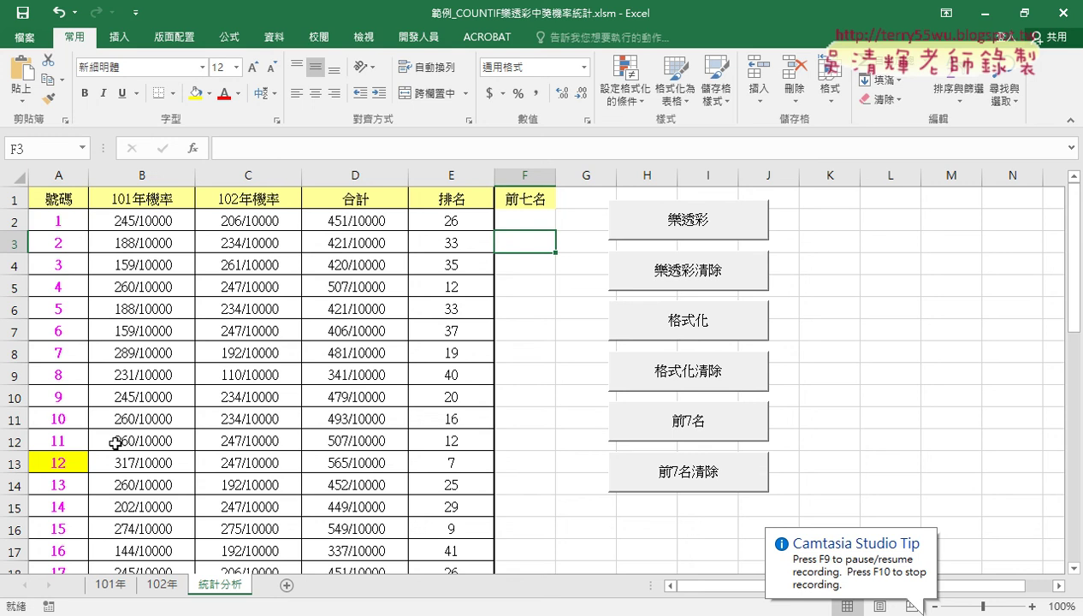
# Step: Clear column A's yellow fill with the 格式化清除 button and open the Visual Basic editor
pyautogui.click(693, 378)
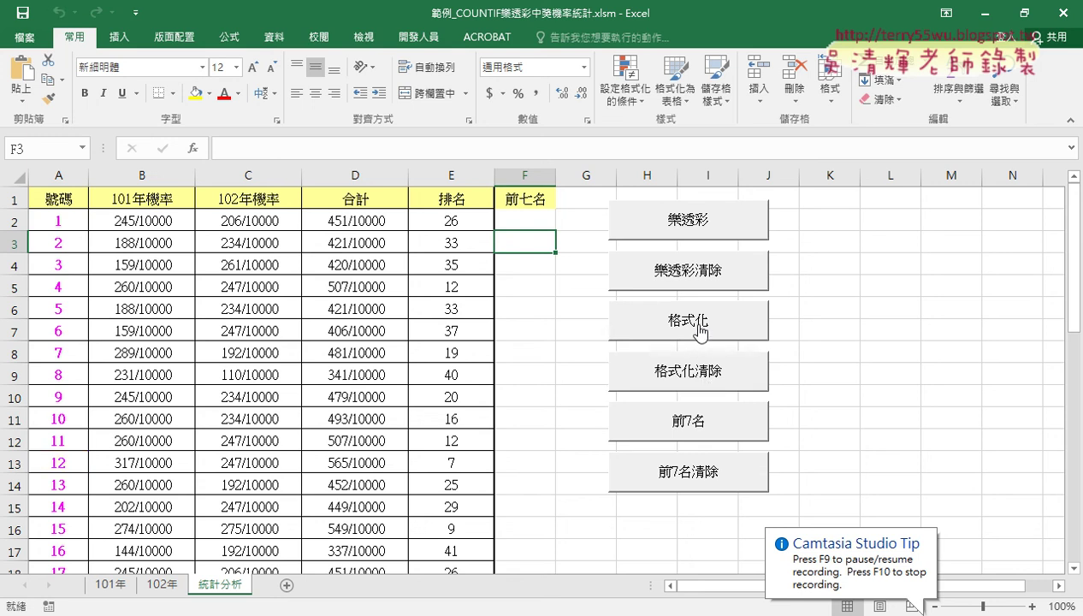
pyautogui.click(418, 37)
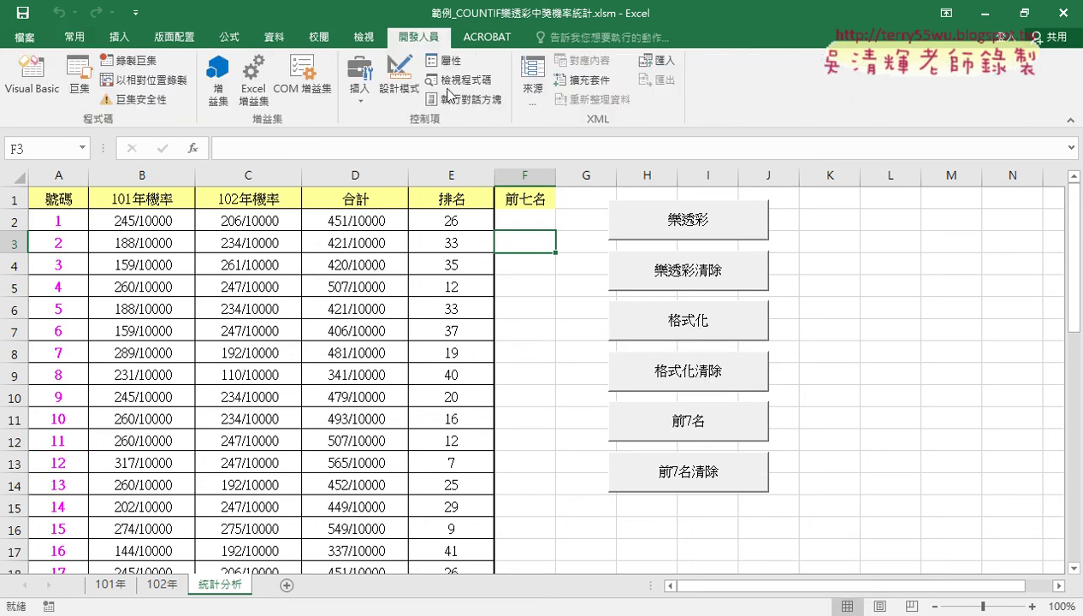
pyautogui.click(40, 94)
# Step: Enlarge the editor window and scroll through Module1's macro code
pyautogui.moveTo(518, 163)
pyautogui.mouseDown()
pyautogui.moveTo(476, 171)
pyautogui.moveTo(409, 37)
pyautogui.mouseUp()
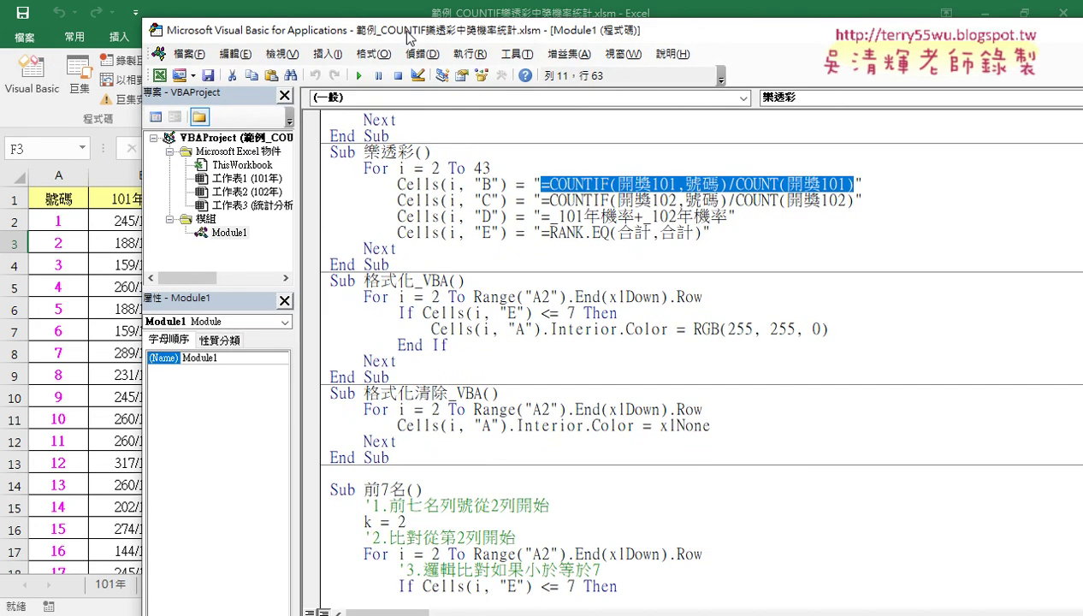
pyautogui.scroll(-2, 507, 242)
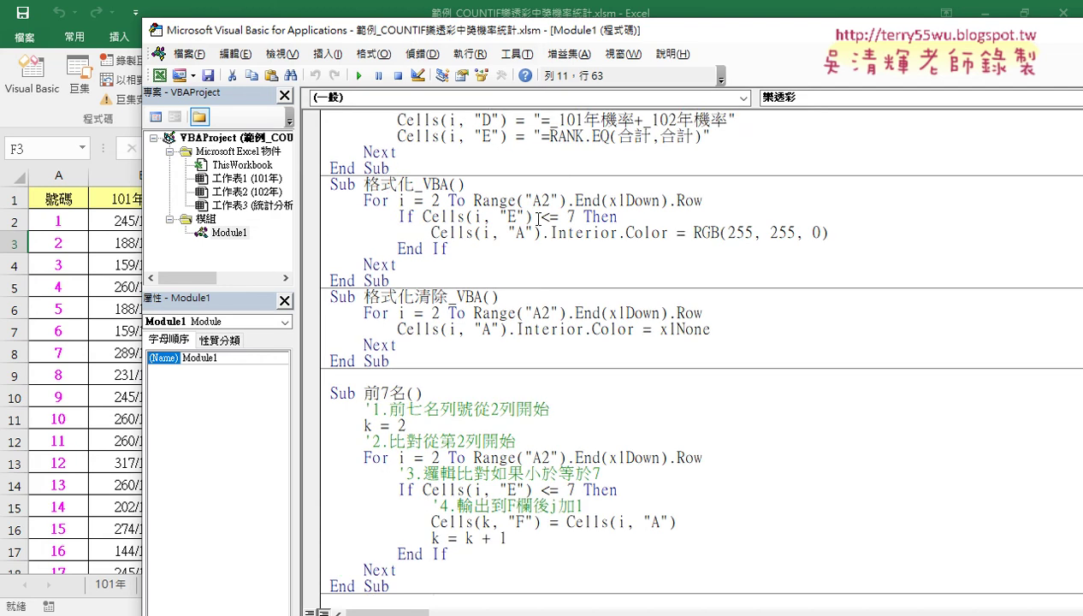
pyautogui.scroll(-1, 508, 243)
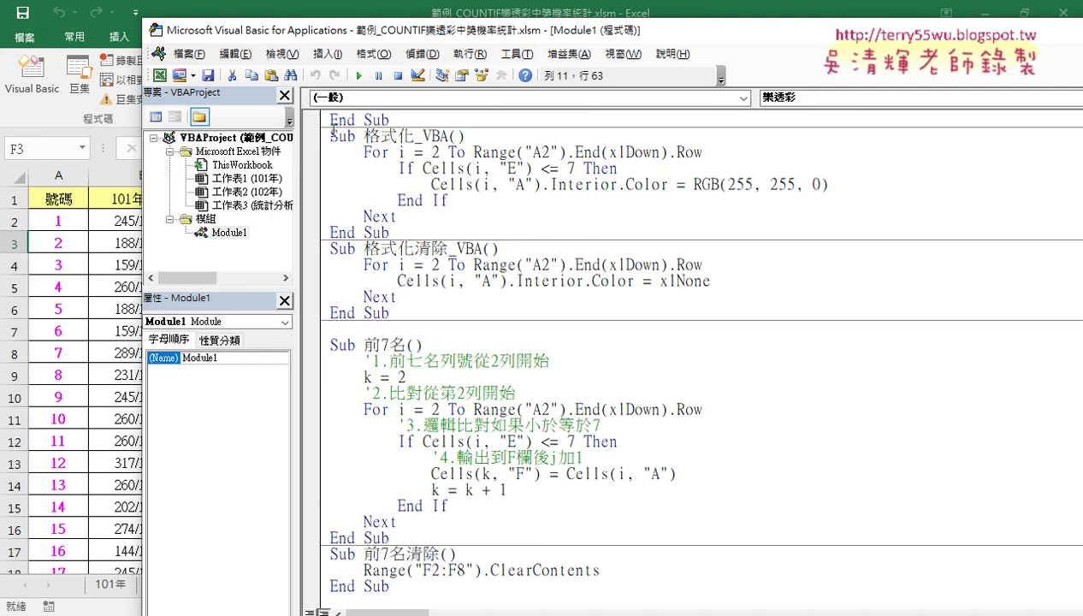
pyautogui.moveTo(330, 133); pyautogui.dragTo(342, 598)
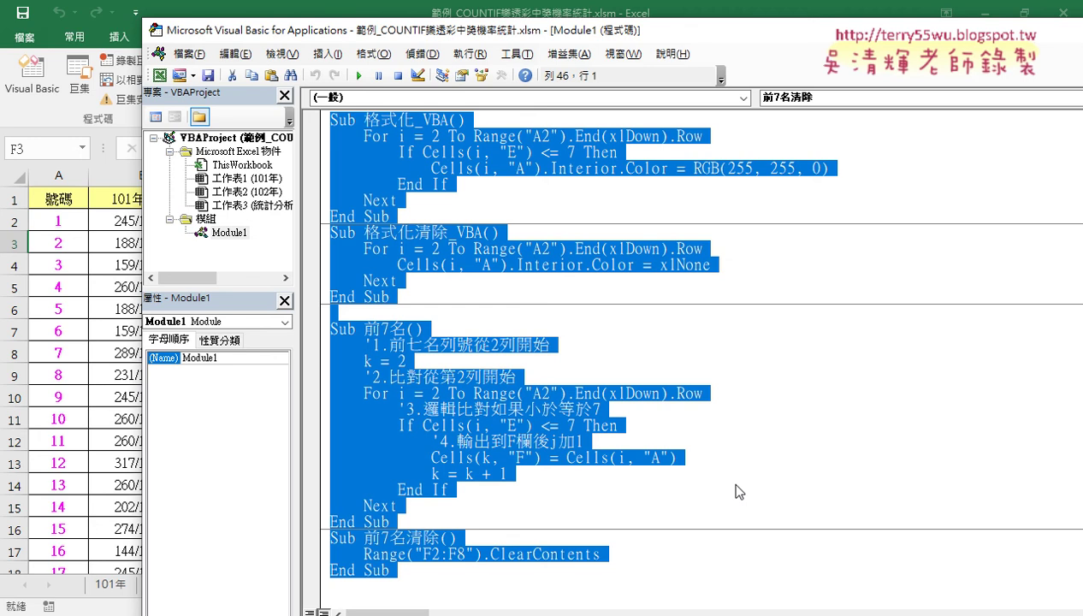
# Step: Delete all code after Sub 格式化_VBA through the end of Module1
pyautogui.click(416, 136)
pyautogui.click(449, 120)
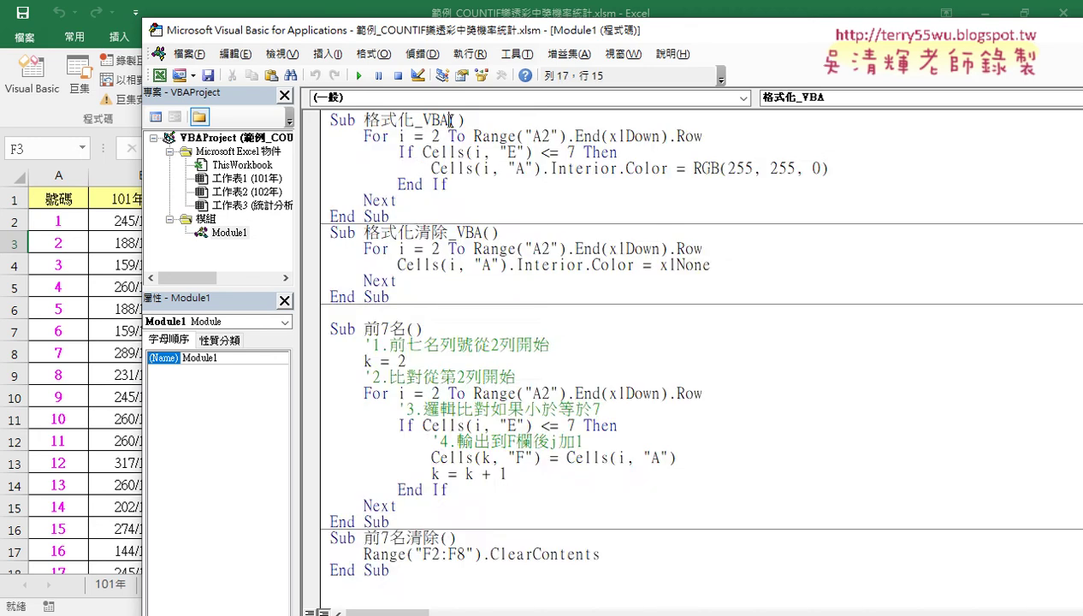
pyautogui.moveTo(449, 120); pyautogui.dragTo(474, 612)
pyautogui.press('Delete')
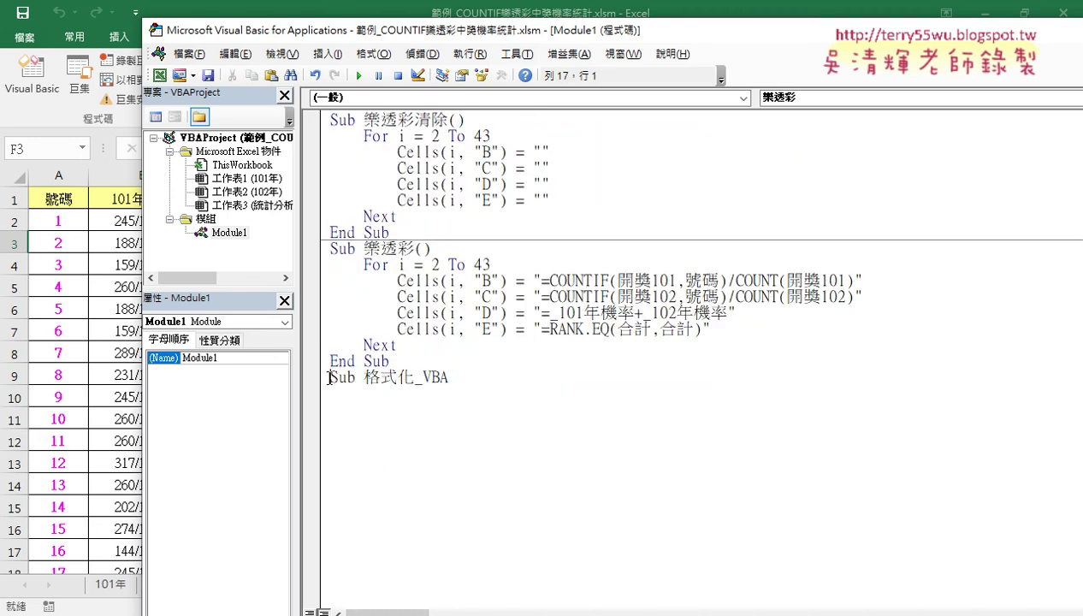
# Step: Complete Sub 格式化_VBA() with End Sub and move the editor beside the worksheet
pyautogui.moveTo(327, 377); pyautogui.dragTo(355, 379)
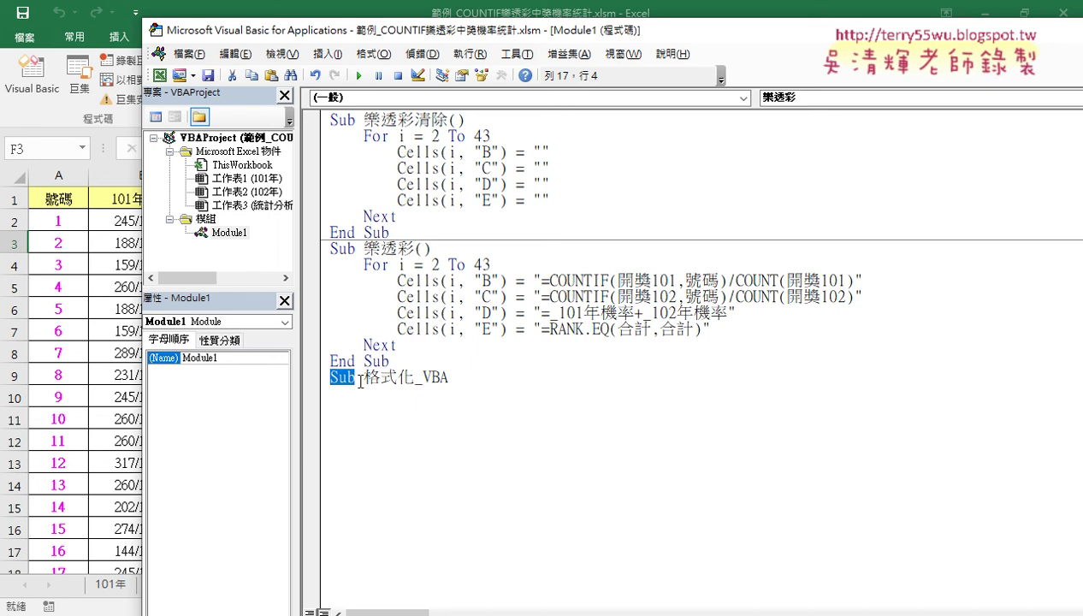
pyautogui.moveTo(366, 378); pyautogui.dragTo(451, 379)
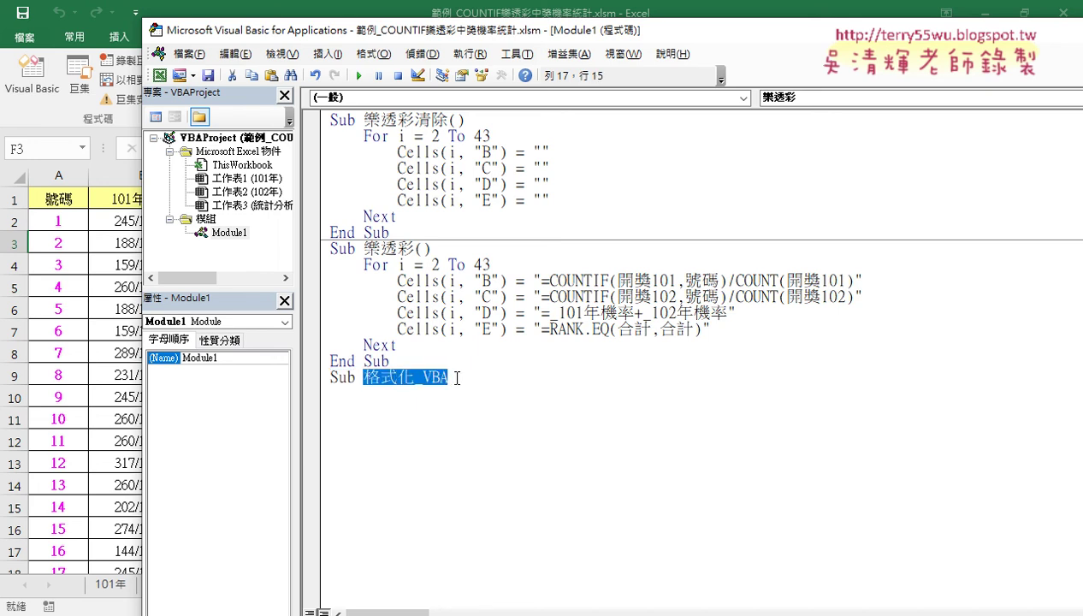
pyautogui.click(457, 378)
pyautogui.press('Return')
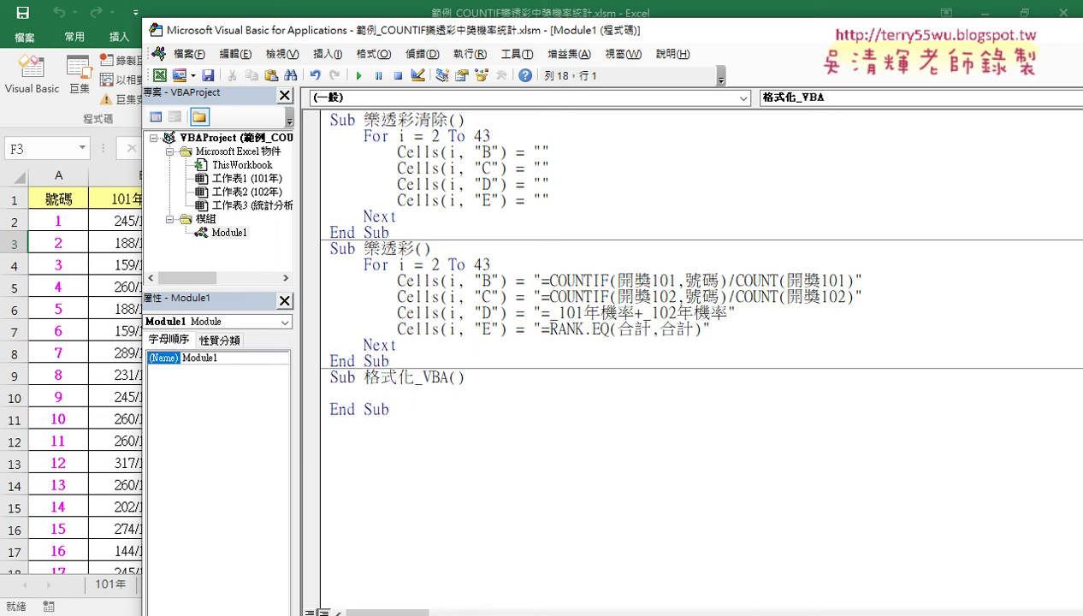
pyautogui.moveTo(447, 378); pyautogui.dragTo(471, 432)
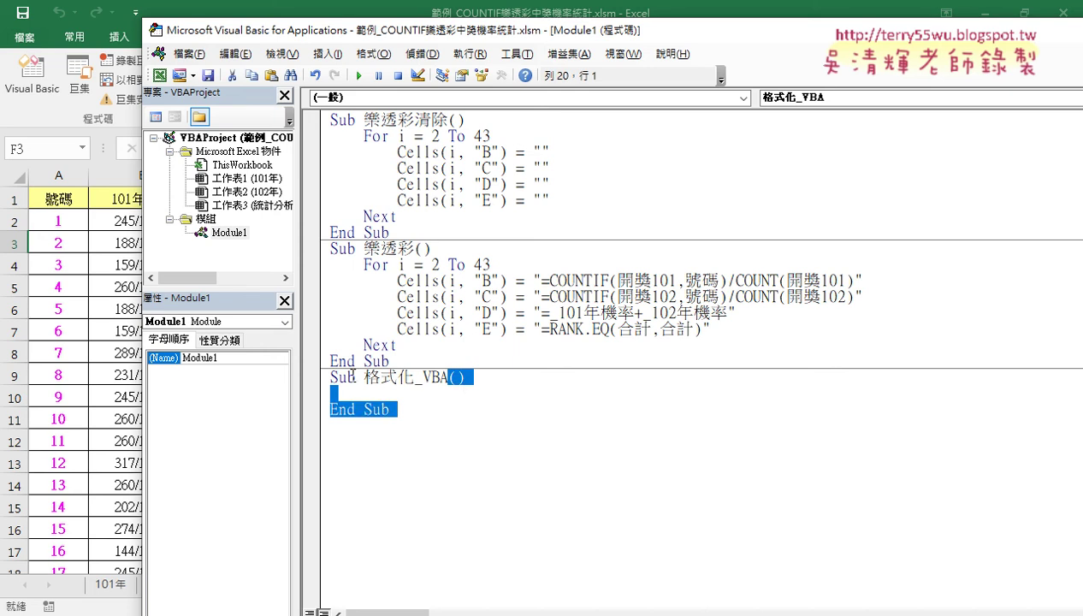
pyautogui.moveTo(364, 377); pyautogui.dragTo(446, 377)
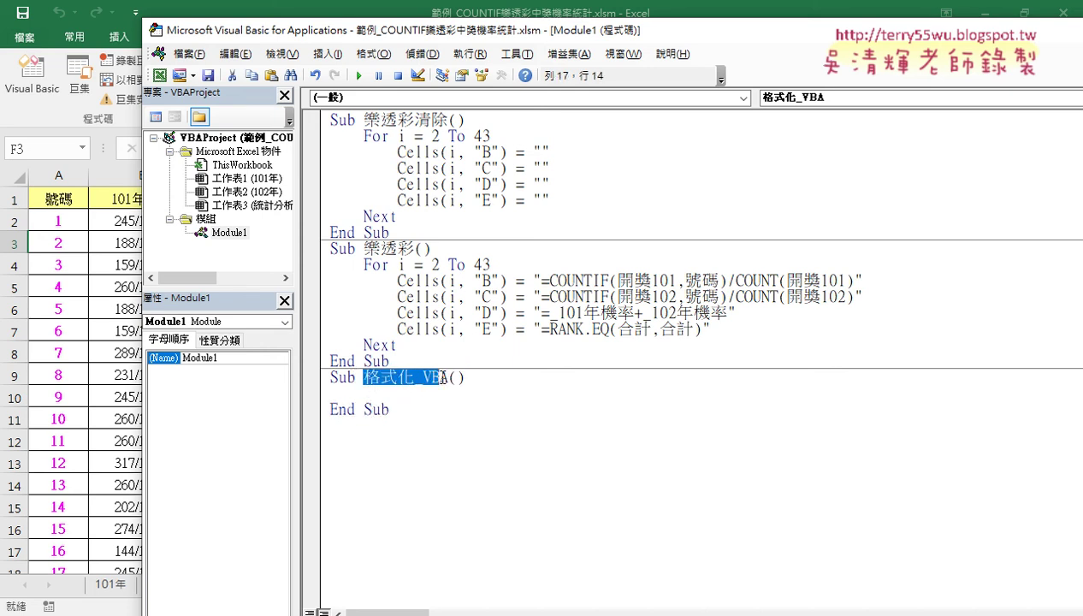
pyautogui.press('Down')
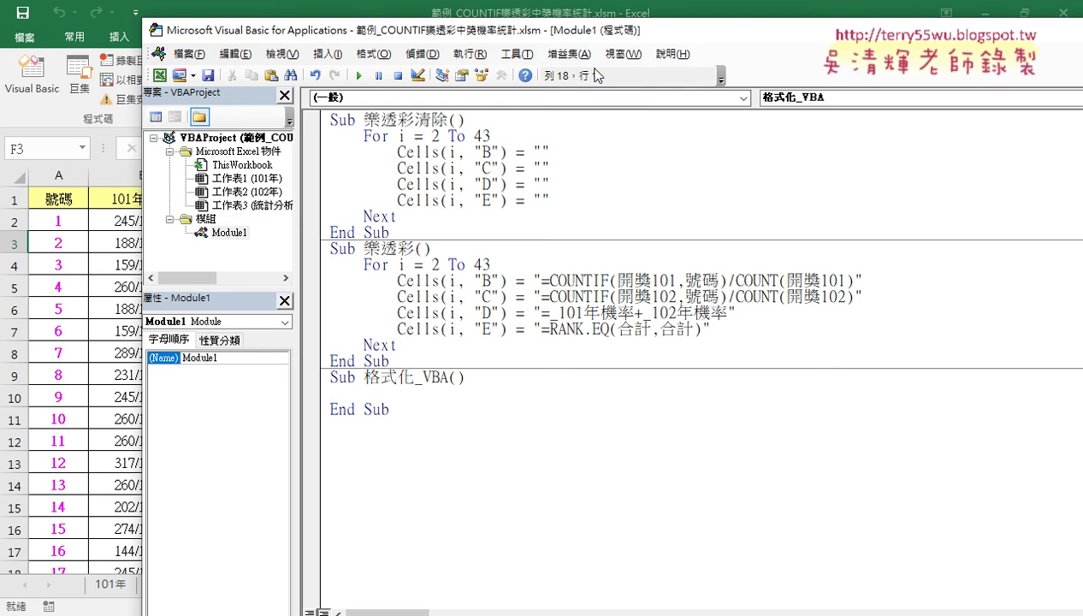
pyautogui.moveTo(516, 39)
pyautogui.mouseDown()
pyautogui.moveTo(869, 39)
pyautogui.moveTo(802, 95)
pyautogui.mouseUp()
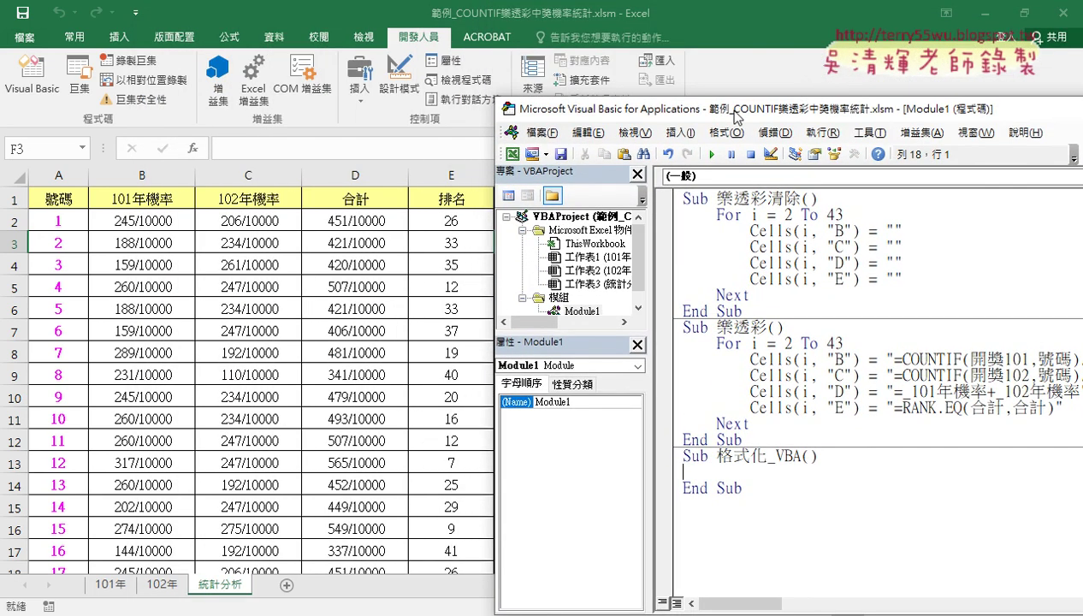
# Step: Rearrange the editor window and copy the For i = 2 To 43 line into 格式化_VBA
pyautogui.moveTo(731, 116); pyautogui.dragTo(703, 25)
pyautogui.moveTo(625, 162); pyautogui.dragTo(531, 160)
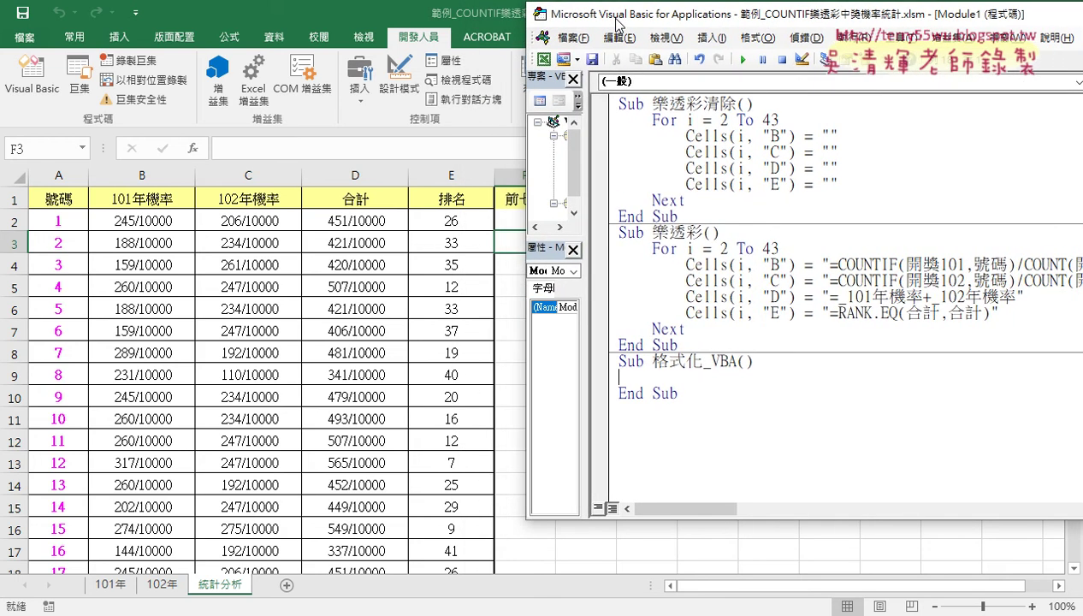
pyautogui.moveTo(557, 25); pyautogui.dragTo(569, 27)
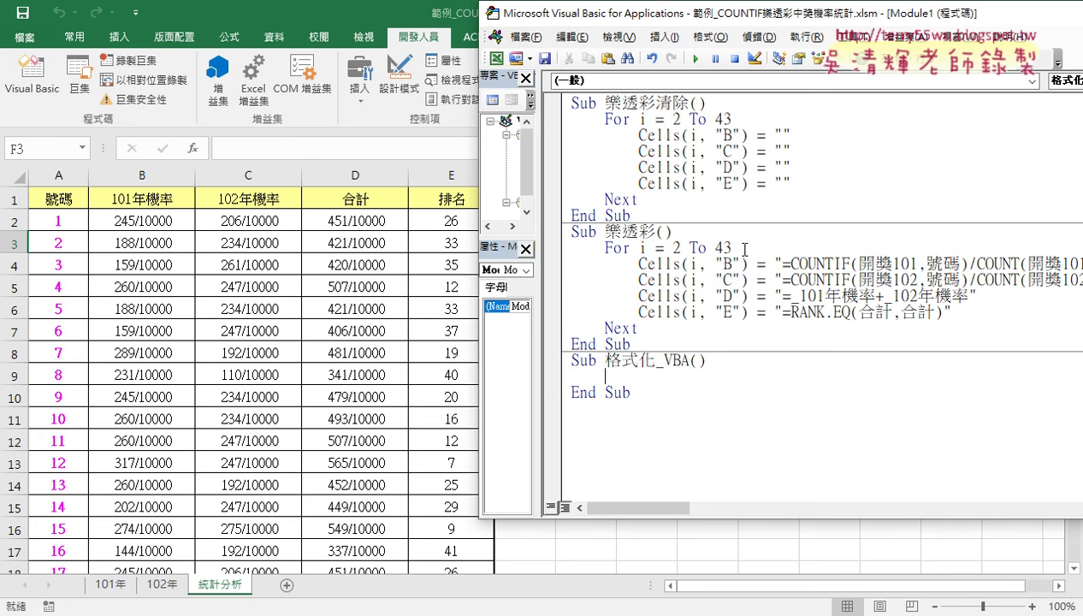
pyautogui.moveTo(733, 248)
pyautogui.mouseDown()
pyautogui.moveTo(600, 246)
pyautogui.moveTo(633, 384)
pyautogui.mouseUp()
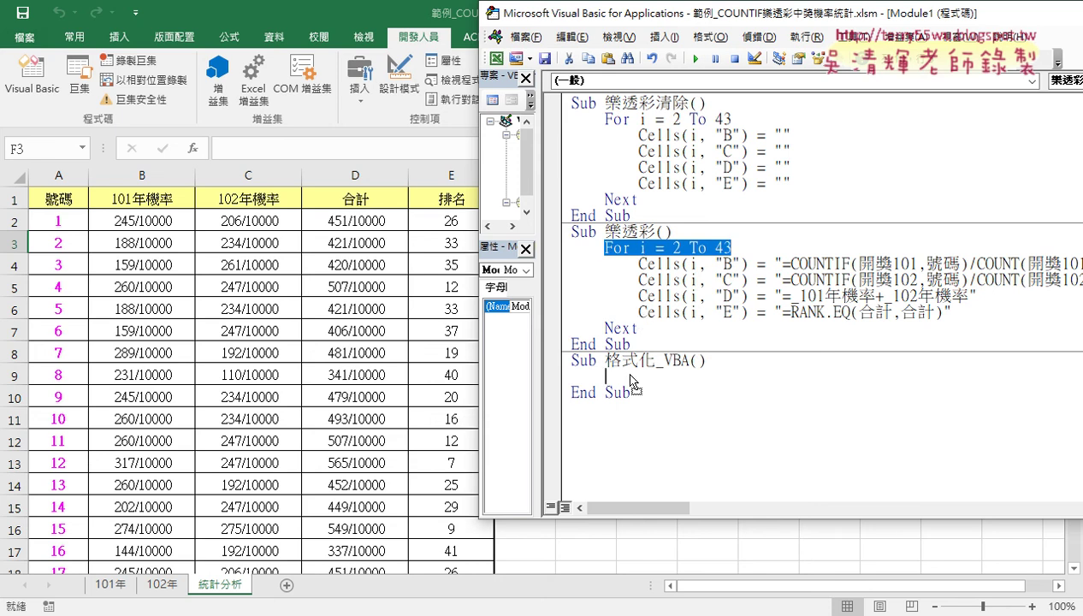
pyautogui.moveTo(633, 383); pyautogui.dragTo(633, 384)
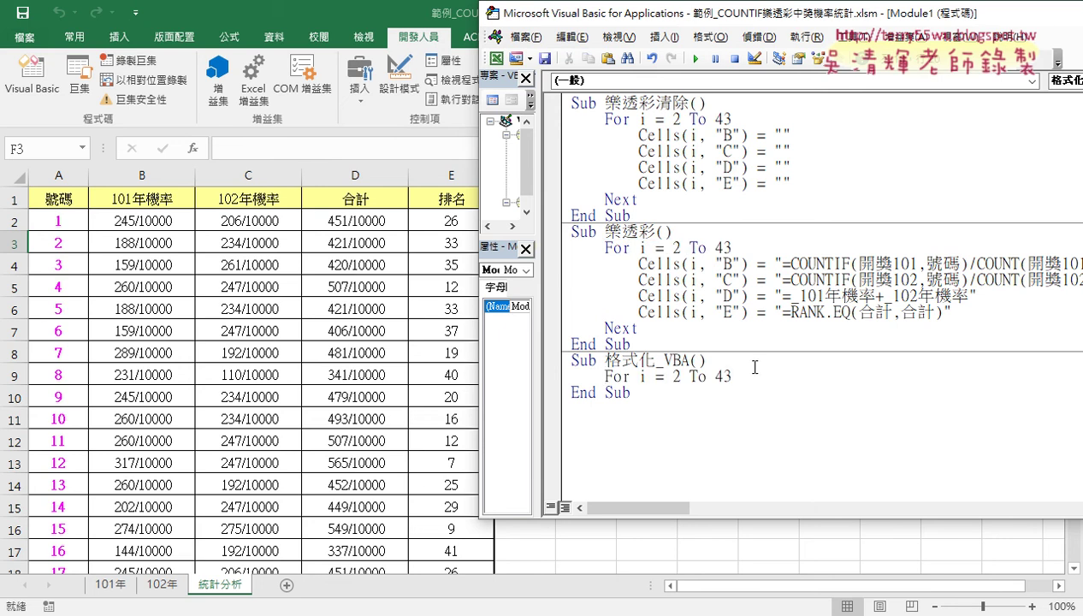
# Step: Add blank lines below the For line and close the loop with Next
pyautogui.press('Return')
pyautogui.press('Return')
pyautogui.write('ㄋ')
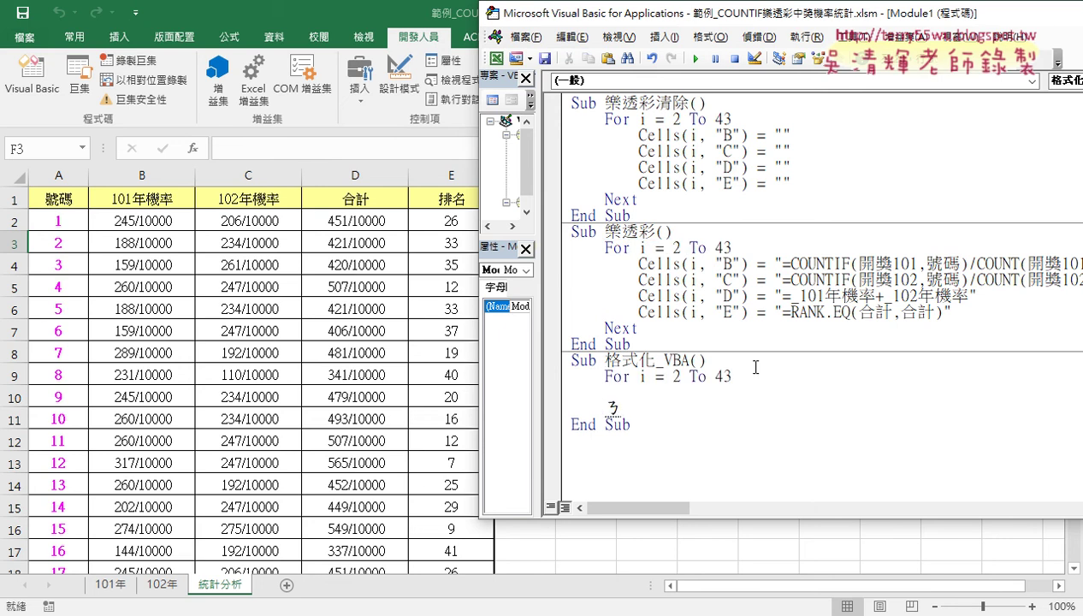
pyautogui.write('ㄊㄨ')
pyautogui.press('Escape')
pyautogui.write('next')
# Step: Indent the empty line inside the loop and begin typing the If statement
pyautogui.click(709, 387)
pyautogui.moveTo(533, 249); pyautogui.dragTo(516, 249)
pyautogui.moveTo(586, 17); pyautogui.dragTo(628, 23)
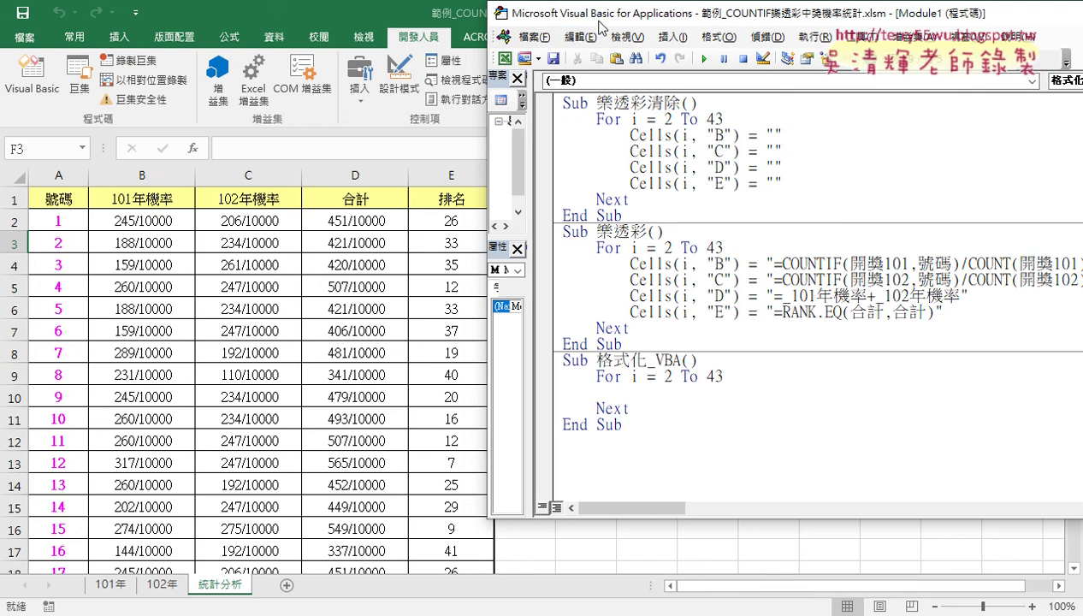
pyautogui.press('Tab')
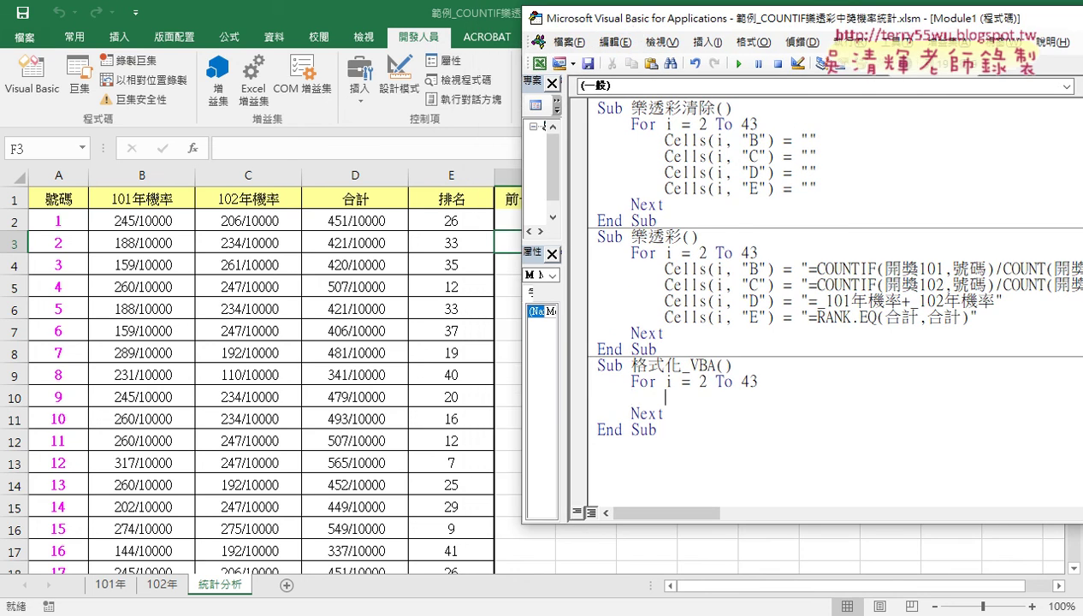
pyautogui.write('if')
# Step: Write the condition line If Cells(i, "E") <= 7 Then inside the loop
pyautogui.write('ce')
pyautogui.write('lls(')
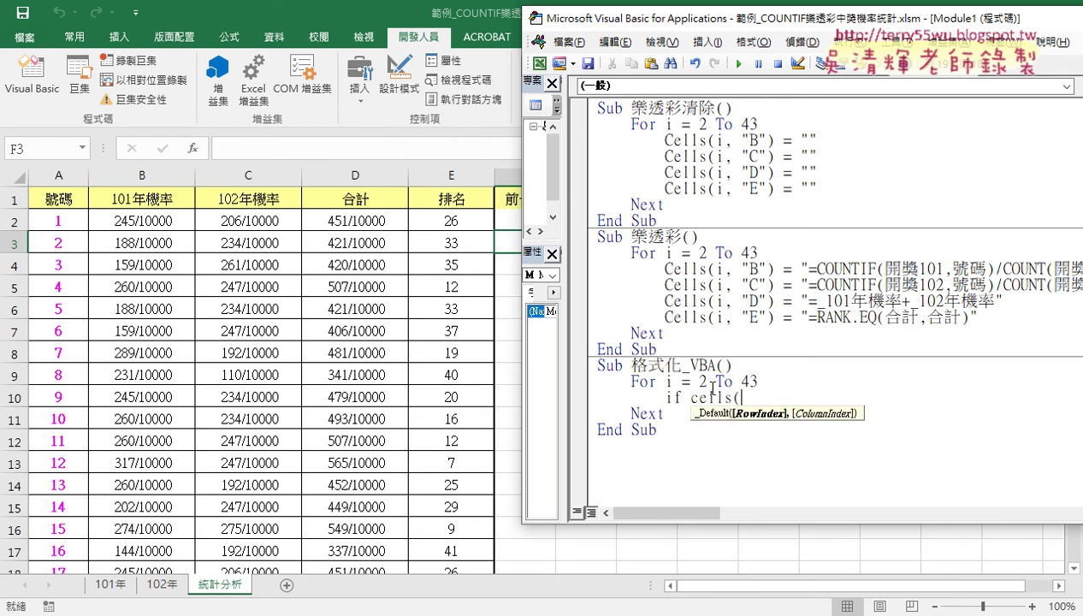
pyautogui.write('i,')
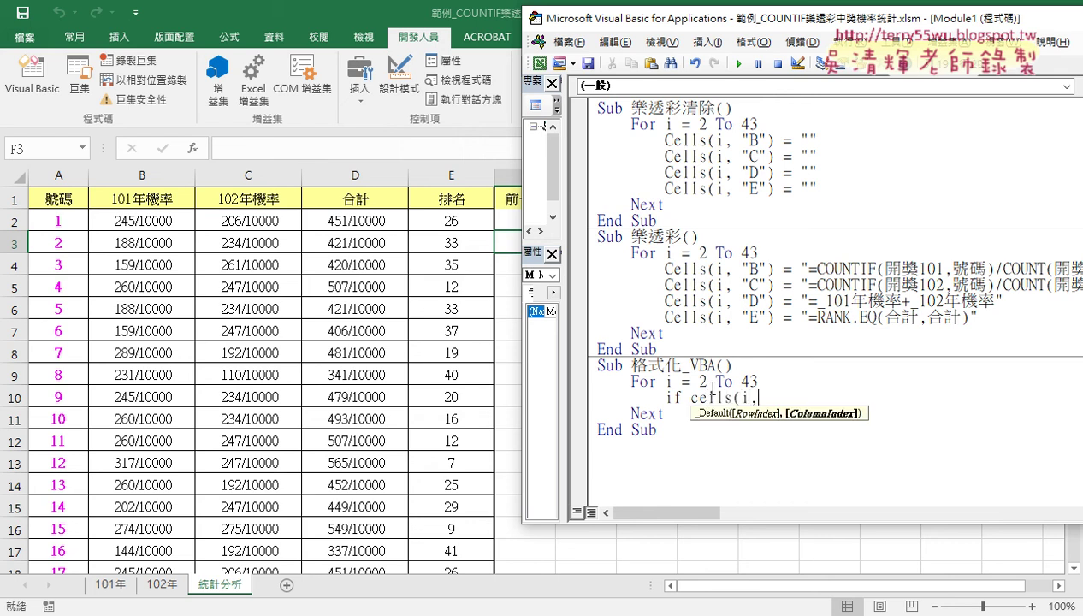
pyautogui.write('"E"')
pyautogui.write(')')
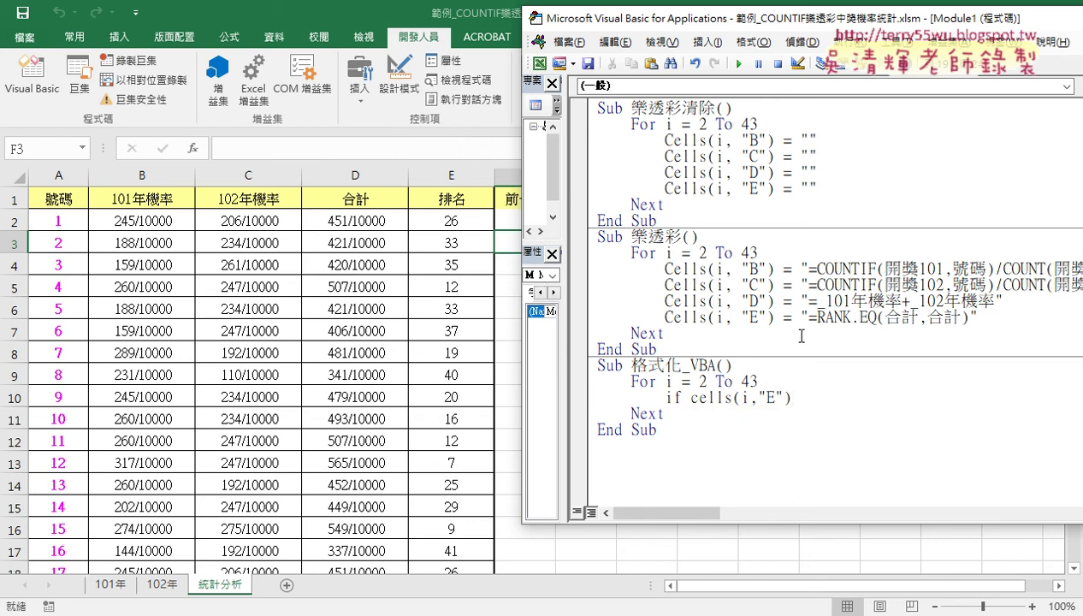
pyautogui.write('<=')
pyautogui.write('7 ')
pyautogui.write('then')
pyautogui.moveTo(689, 398); pyautogui.dragTo(817, 398)
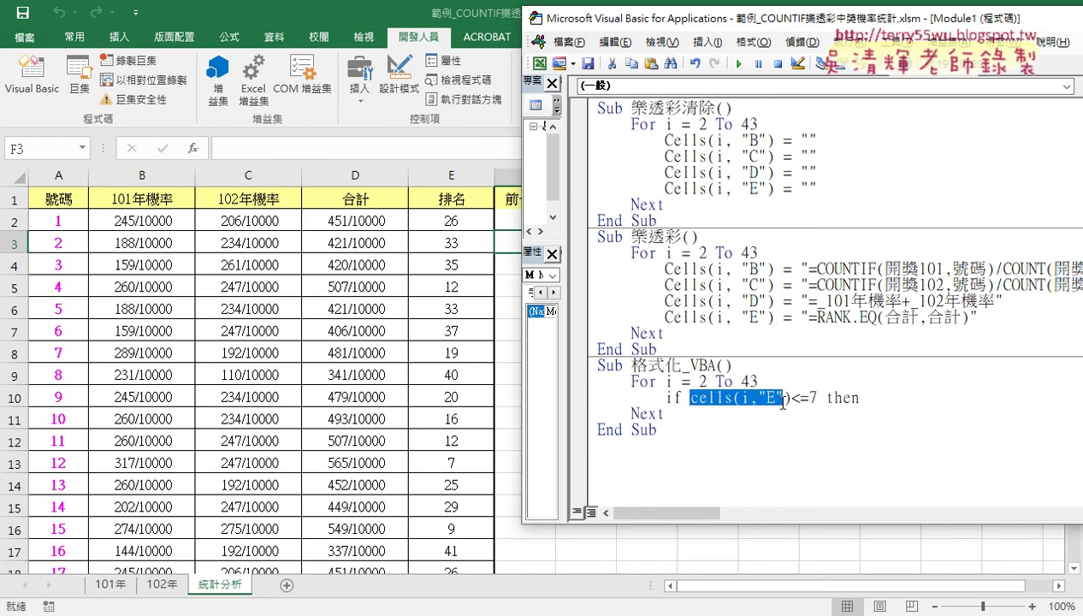
pyautogui.click(860, 399)
pyautogui.press('Return')
pyautogui.press('Return')
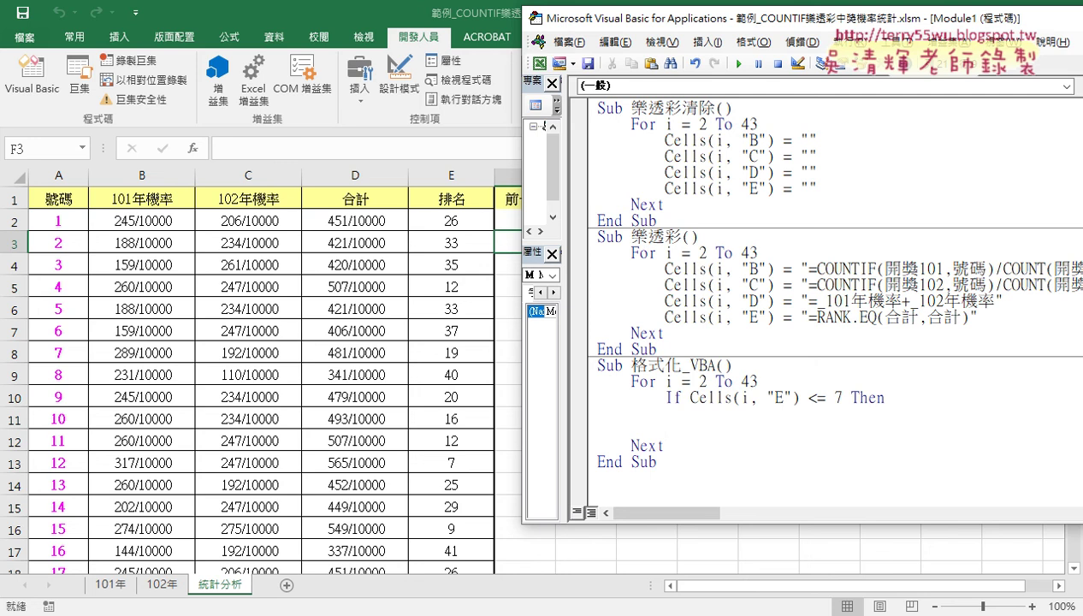
# Step: Close the block with End If and point out the matching If/End If and For/Next pairs
pyautogui.write('en')
pyautogui.write('d if')
pyautogui.click(666, 413)
pyautogui.doubleClick(673, 397)
pyautogui.moveTo(720, 427); pyautogui.dragTo(663, 428)
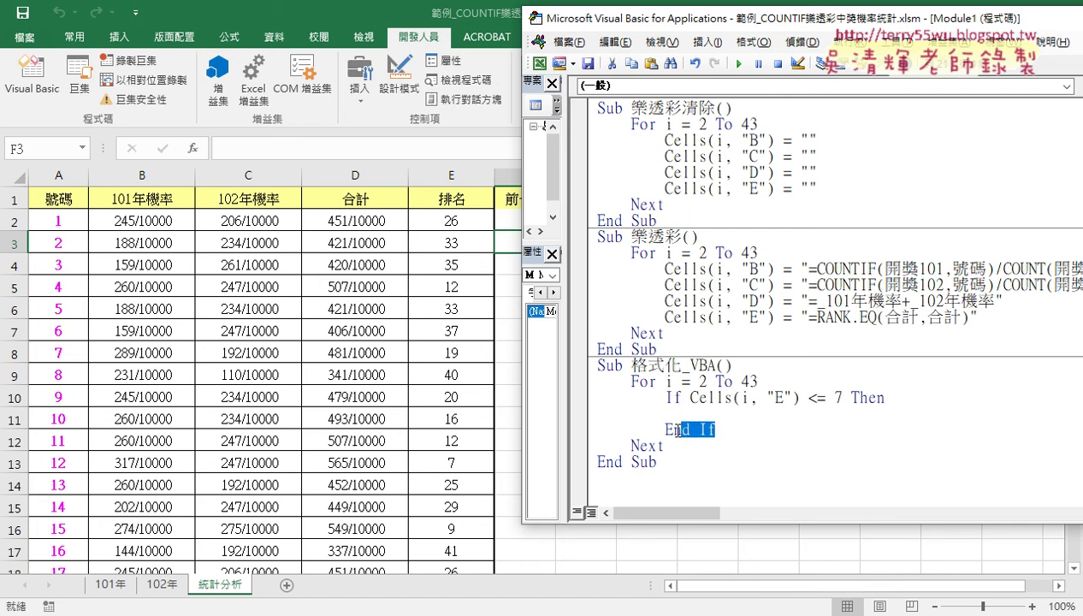
pyautogui.moveTo(654, 381); pyautogui.dragTo(626, 385)
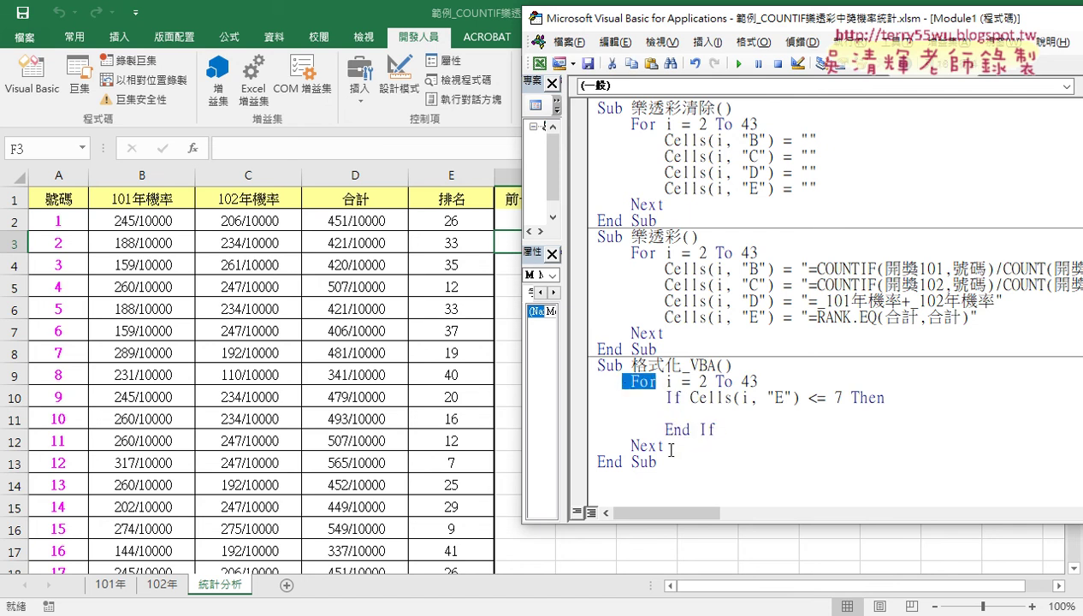
pyautogui.moveTo(663, 444); pyautogui.dragTo(631, 446)
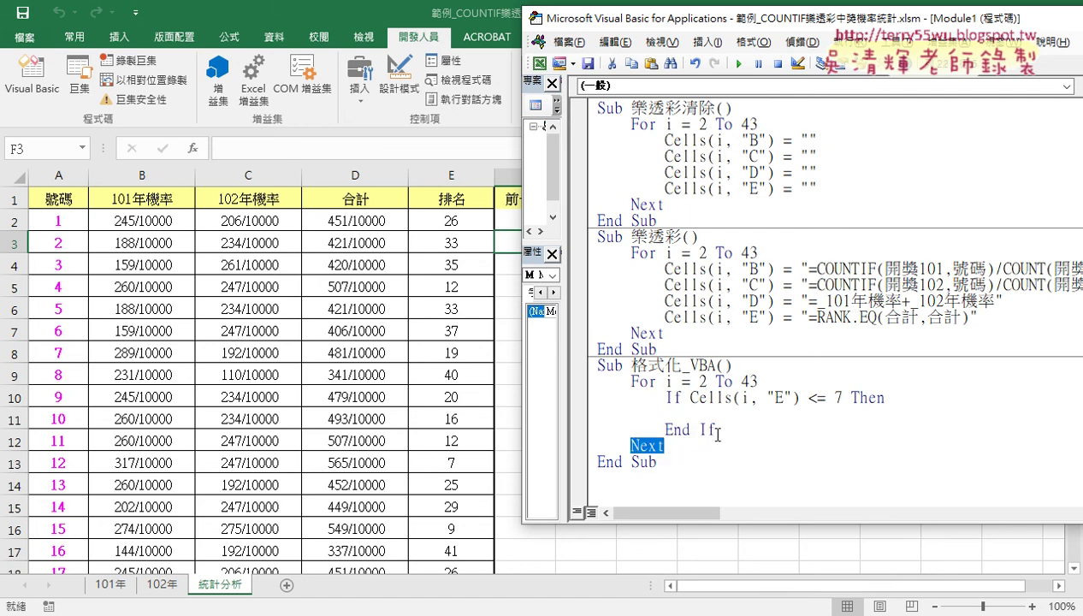
pyautogui.moveTo(718, 427); pyautogui.dragTo(665, 427)
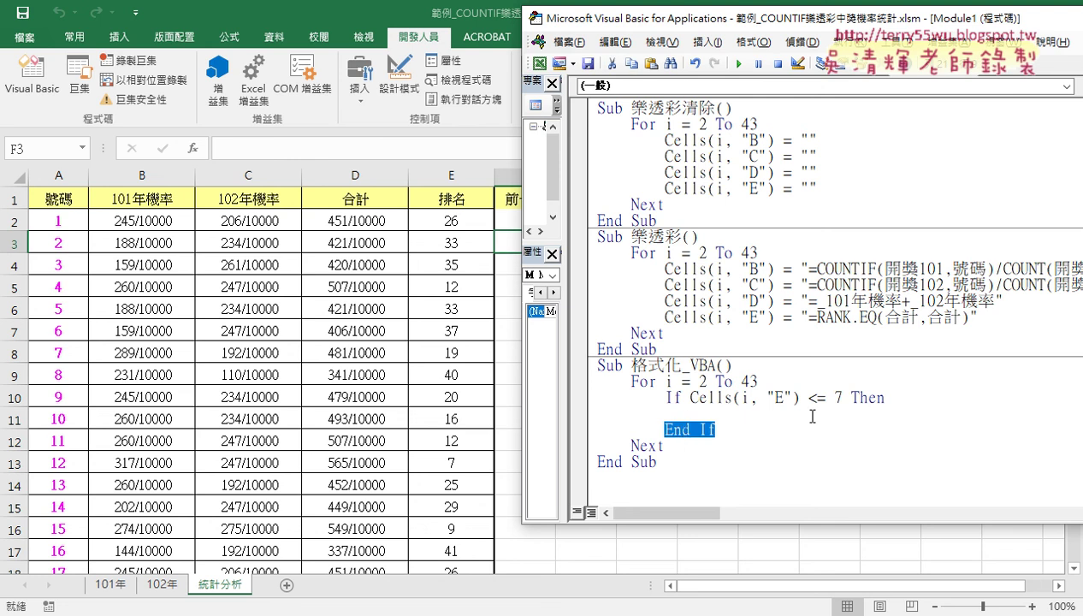
pyautogui.click(774, 412)
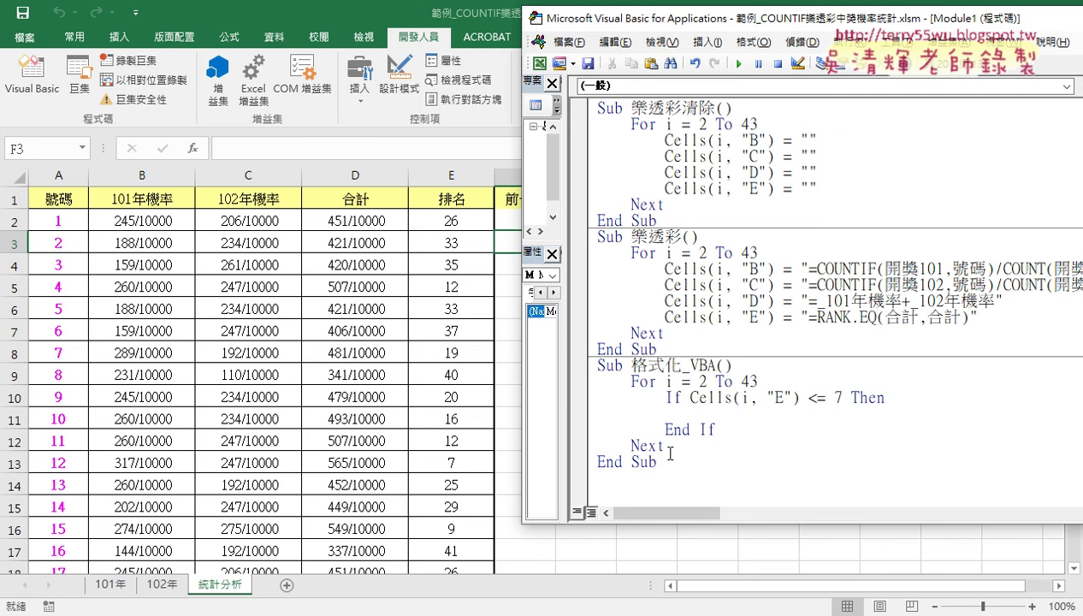
pyautogui.moveTo(669, 449); pyautogui.dragTo(629, 447)
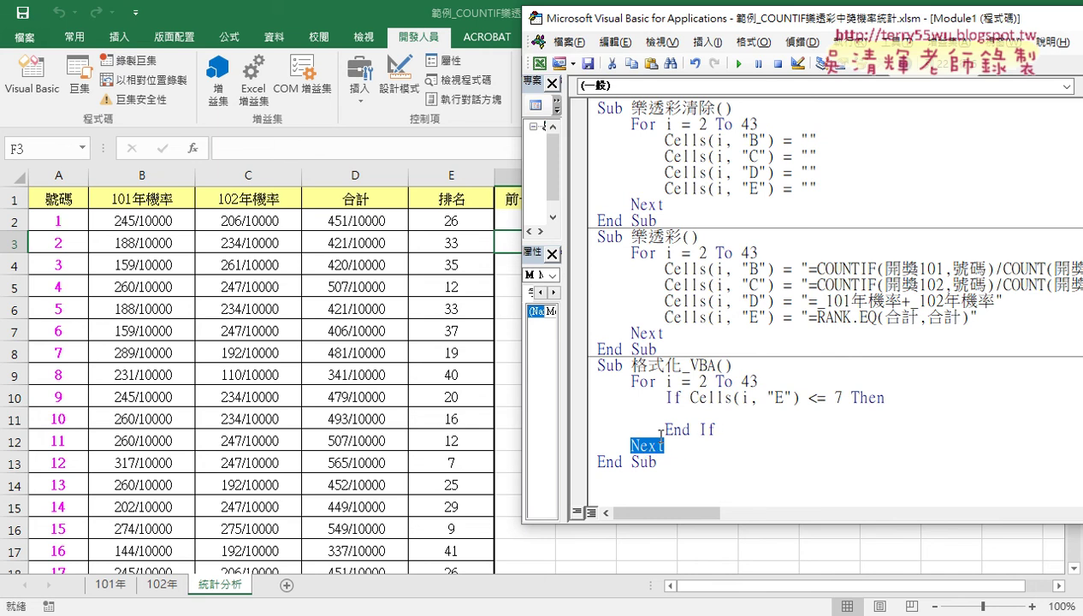
pyautogui.moveTo(664, 429); pyautogui.dragTo(717, 429)
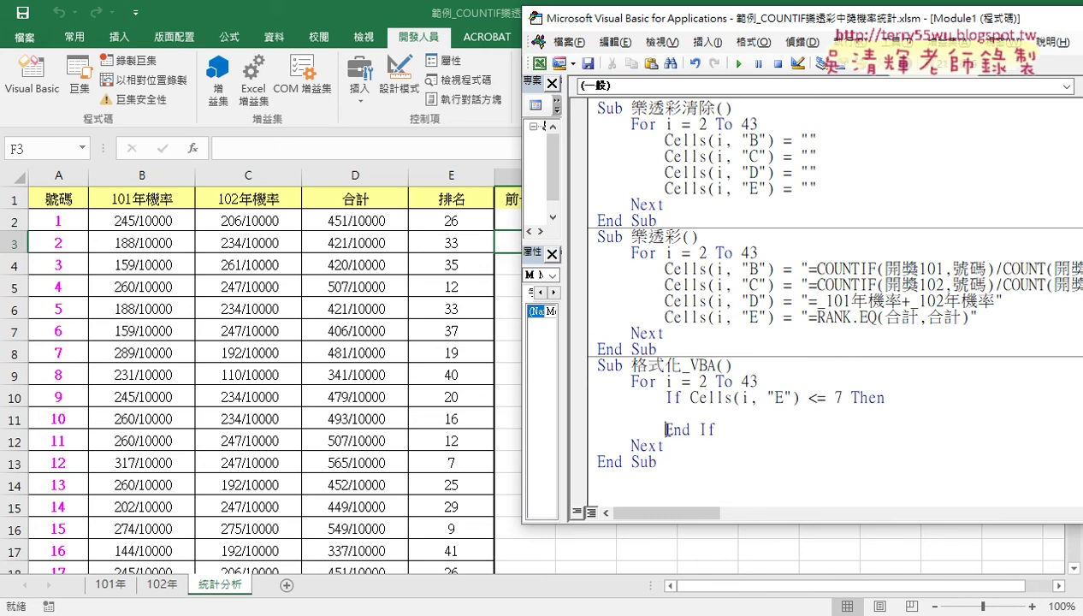
pyautogui.click(716, 414)
pyautogui.moveTo(690, 398); pyautogui.dragTo(842, 398)
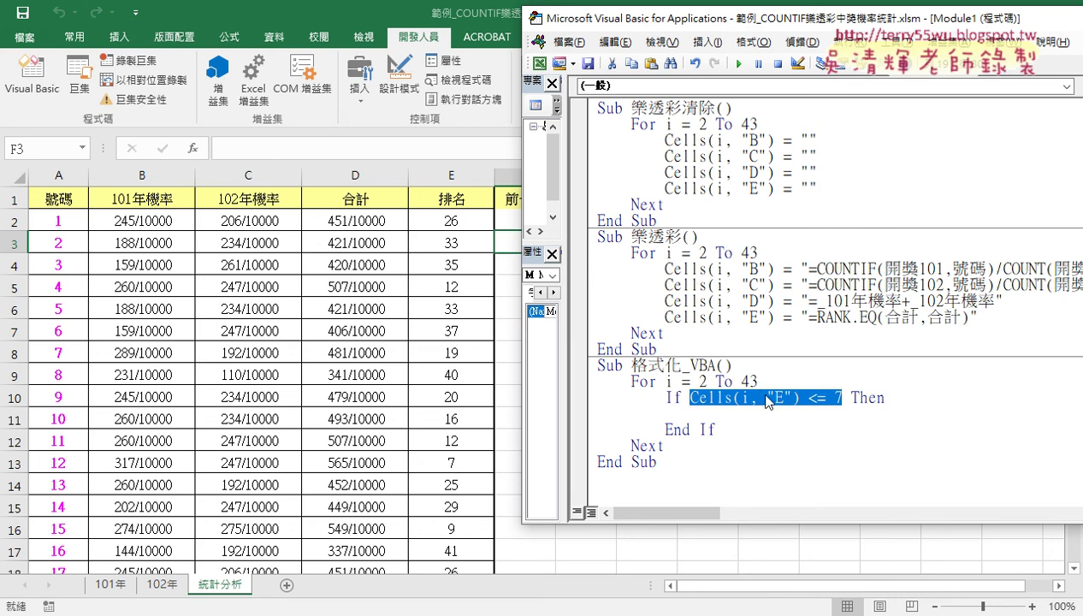
pyautogui.doubleClick(668, 382)
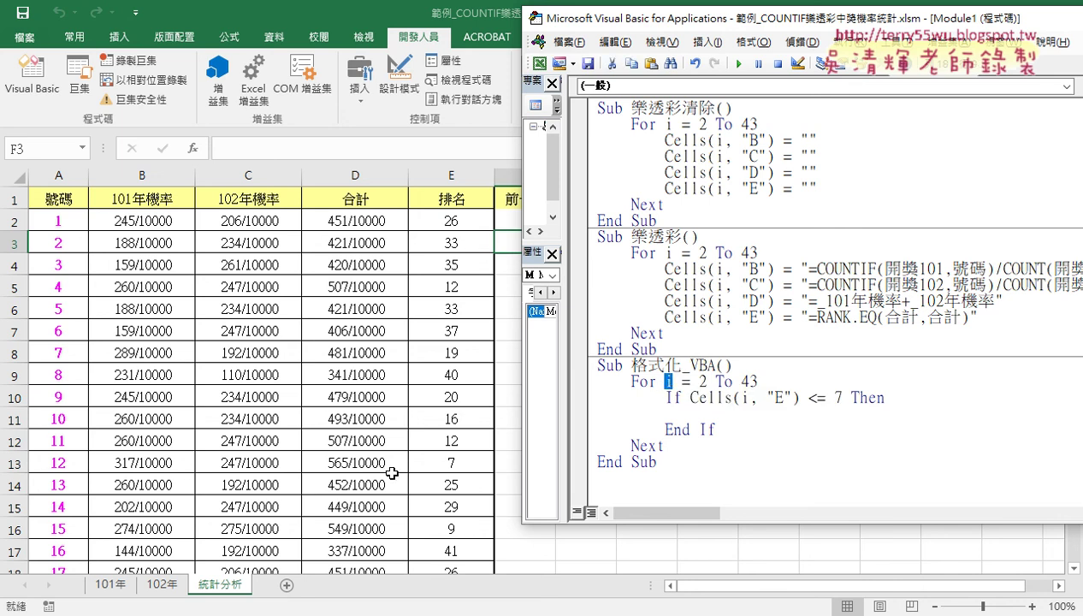
pyautogui.moveTo(817, 398); pyautogui.dragTo(843, 397)
pyautogui.click(781, 412)
pyautogui.hotkey('ctrl', 'shift', 'd')
pyautogui.moveTo(466, 446); pyautogui.dragTo(470, 462)
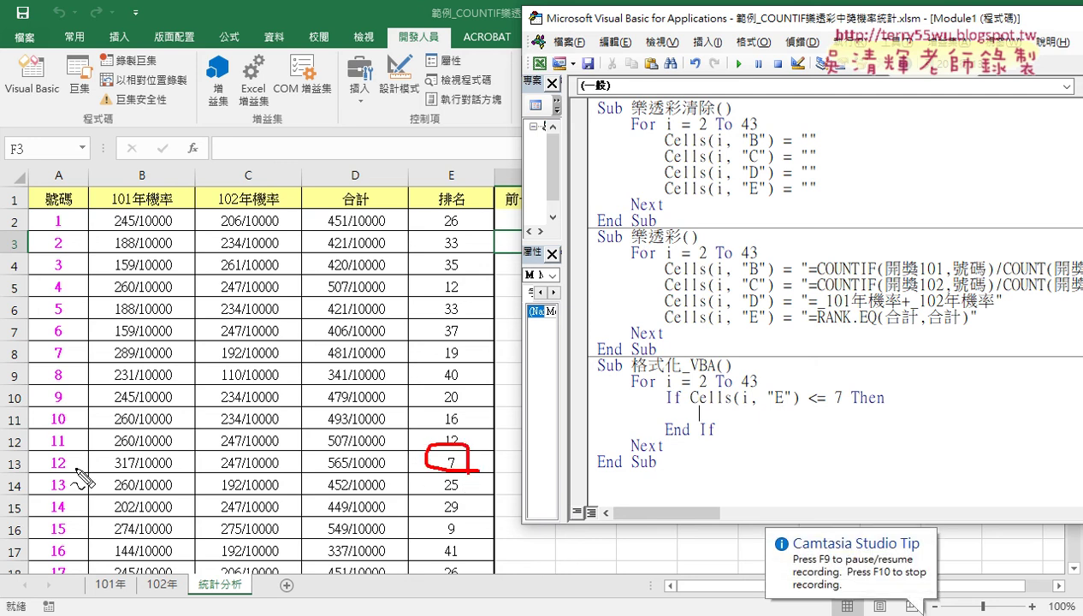
pyautogui.moveTo(79, 473)
pyautogui.mouseDown()
pyautogui.moveTo(34, 473)
pyautogui.moveTo(79, 472)
pyautogui.mouseUp()
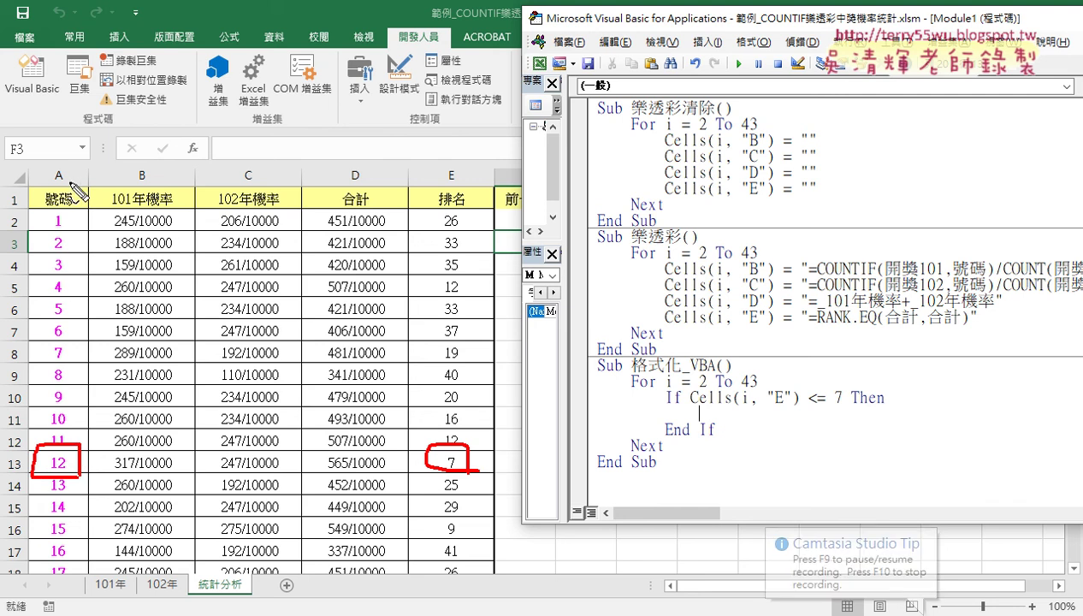
pyautogui.moveTo(75, 190)
pyautogui.mouseDown()
pyautogui.moveTo(62, 194)
pyautogui.moveTo(73, 193)
pyautogui.mouseUp()
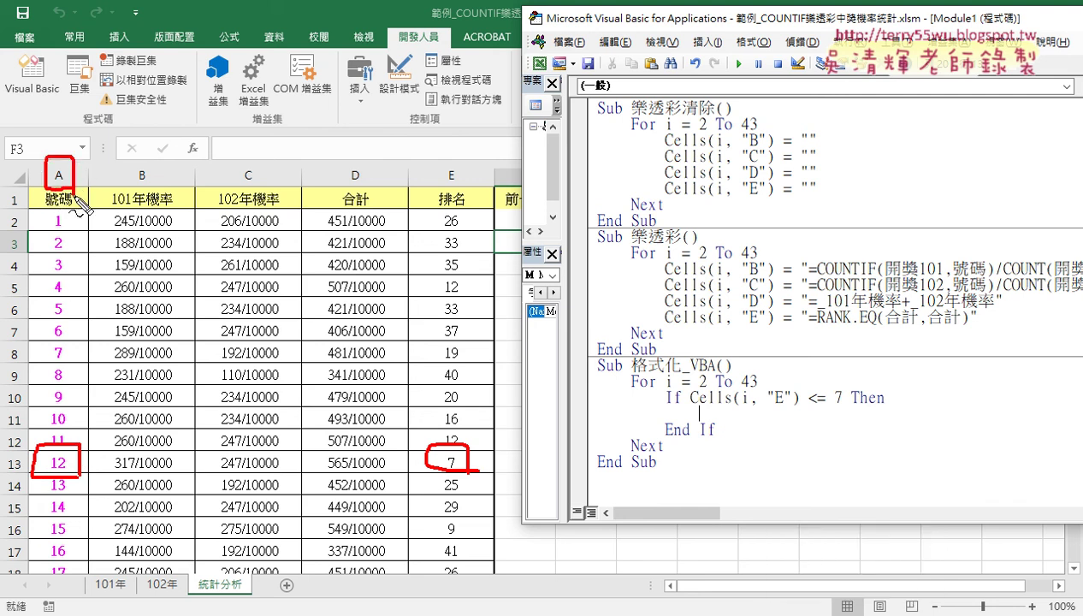
pyautogui.moveTo(420, 462); pyautogui.dragTo(94, 462)
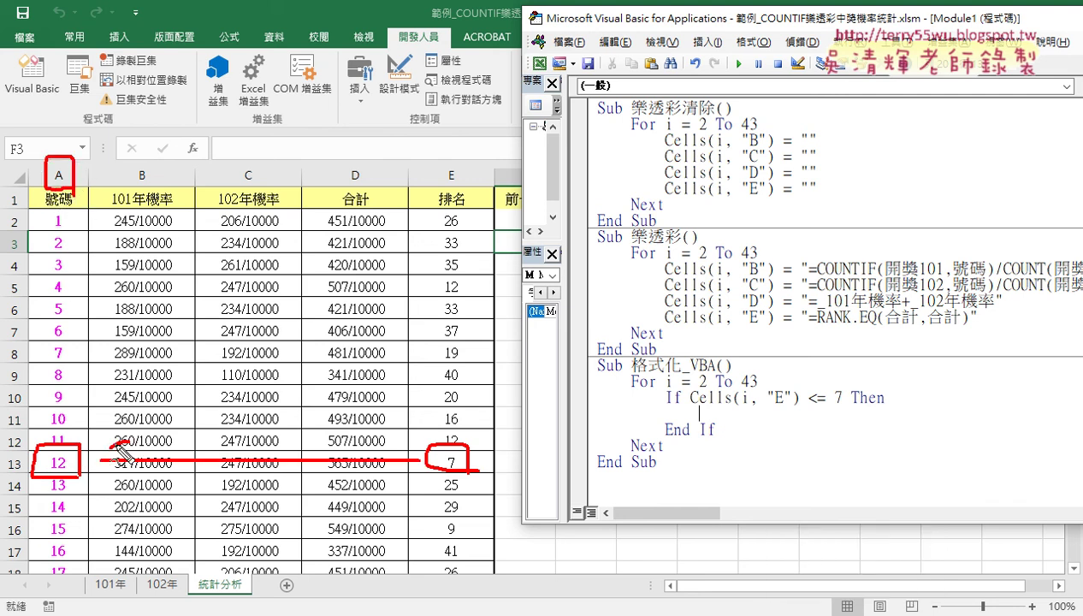
pyautogui.moveTo(118, 420); pyautogui.dragTo(120, 479)
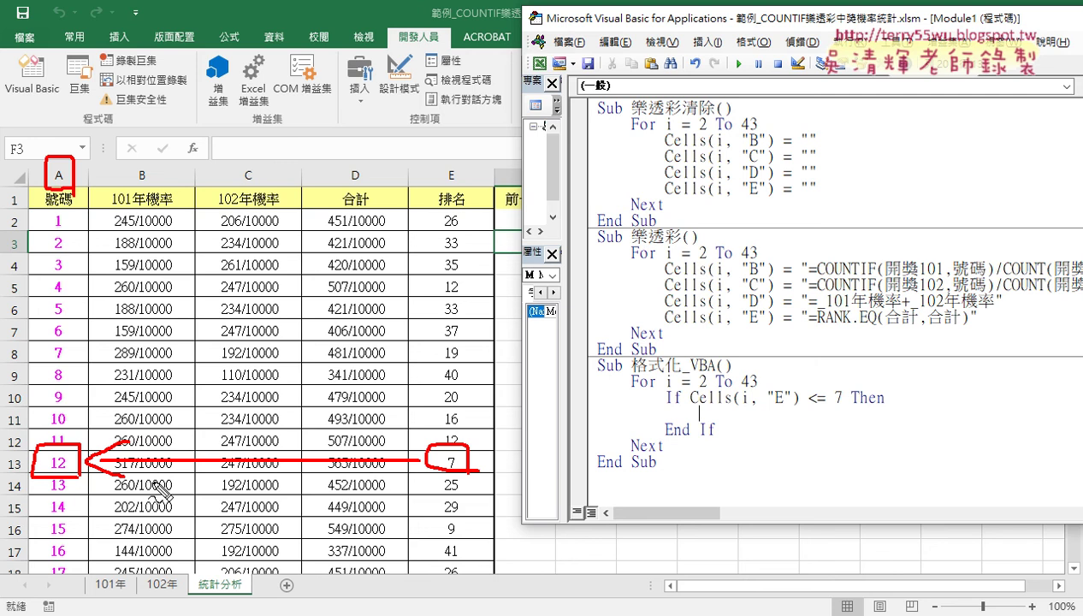
pyautogui.press('Escape')
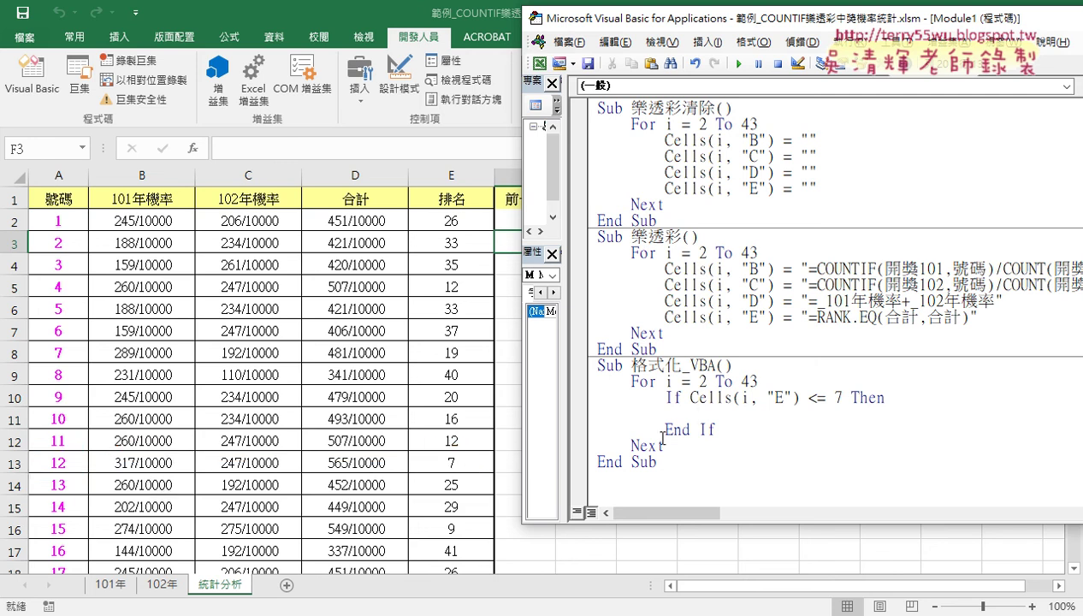
# Step: Type a Cells(i,"A") reference in the If block, then undo it
pyautogui.write('cell')
pyautogui.write('s')
pyautogui.write('(i')
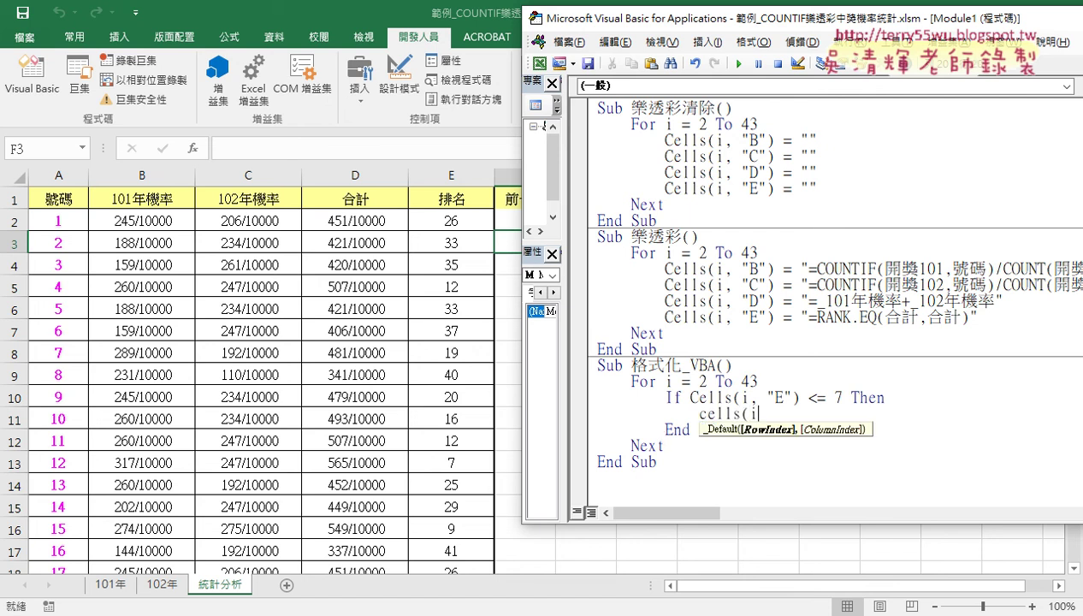
pyautogui.write(',"')
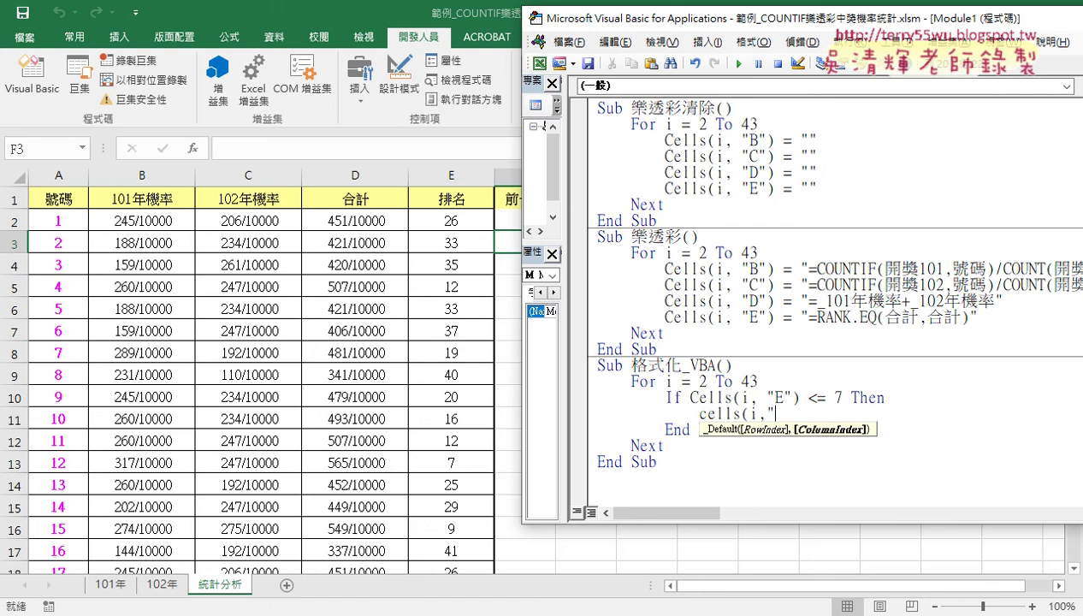
pyautogui.write('A"')
pyautogui.write(')')
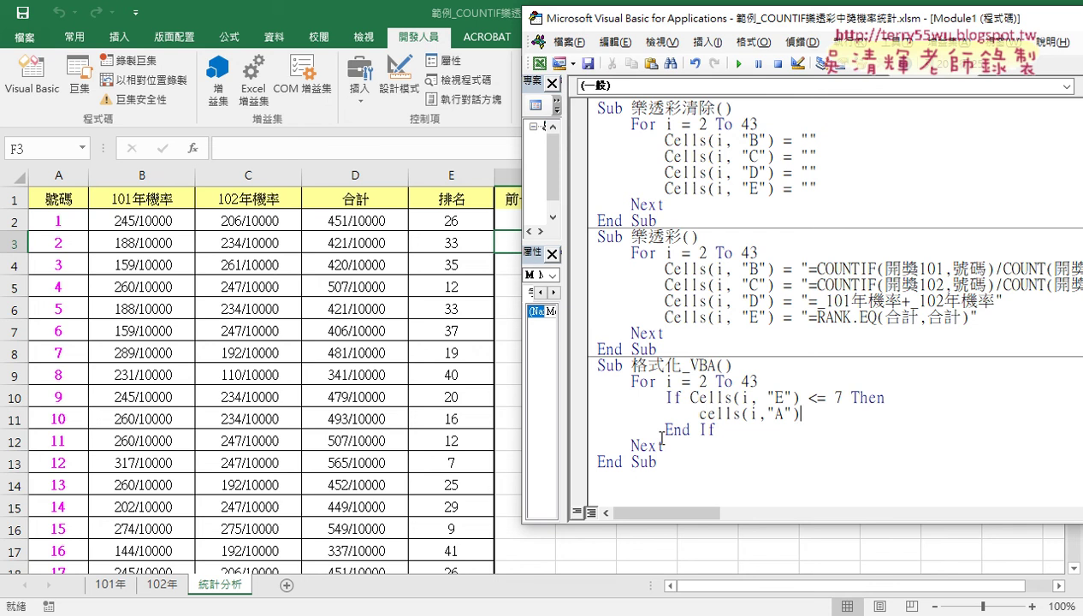
pyautogui.press('BackSpace')
pyautogui.press('BackSpace')
pyautogui.press('BackSpace')
pyautogui.press('BackSpace')
pyautogui.press('BackSpace')
pyautogui.press('BackSpace')
pyautogui.write('(')
pyautogui.write('i, ')
pyautogui.write('"A')
pyautogui.hotkey('ctrl', 'z')
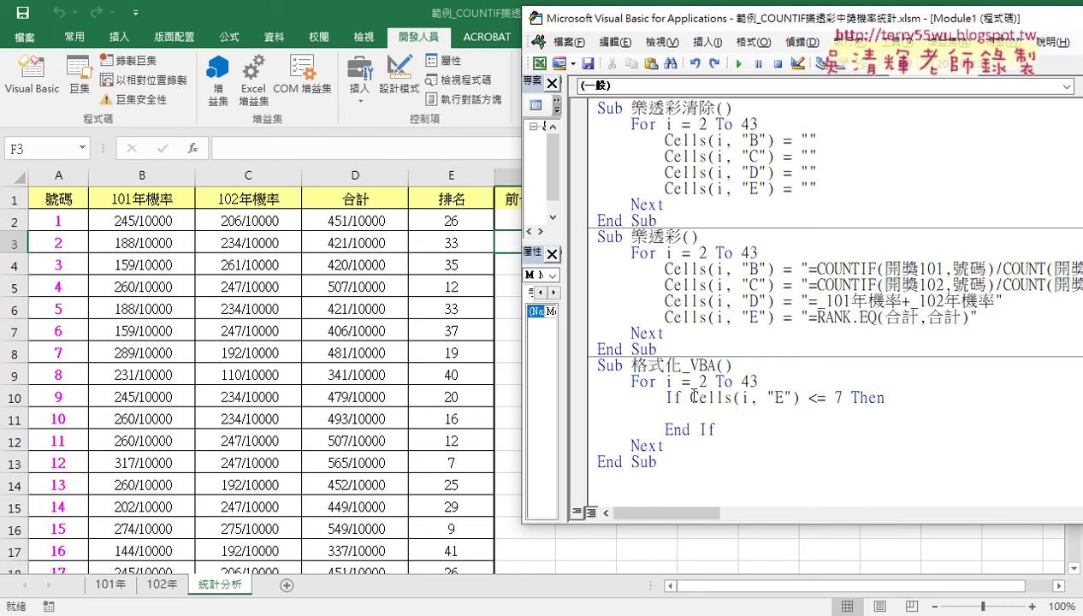
# Step: Copy Cells(i, "E") down as column A, trim it to Cells and browse IntelliSense for Interior
pyautogui.moveTo(689, 397)
pyautogui.mouseDown()
pyautogui.moveTo(797, 399)
pyautogui.moveTo(775, 413)
pyautogui.mouseUp()
pyautogui.doubleClick(785, 413)
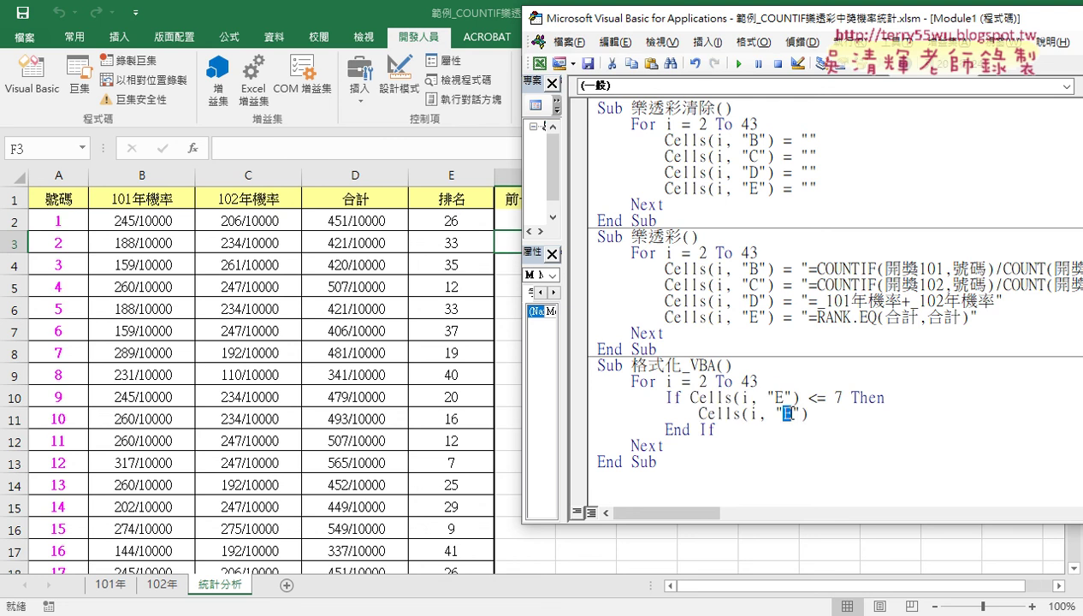
pyautogui.write('A')
pyautogui.click(831, 414)
pyautogui.write('.')
pyautogui.moveTo(814, 414); pyautogui.dragTo(741, 419)
pyautogui.press('Delete')
pyautogui.write('.')
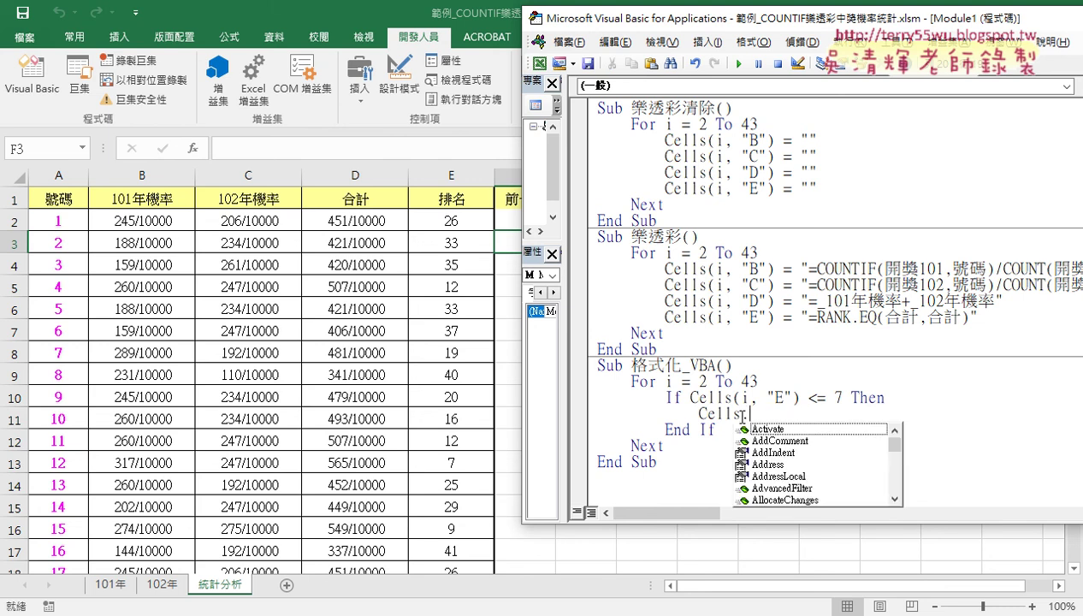
pyautogui.write('i')
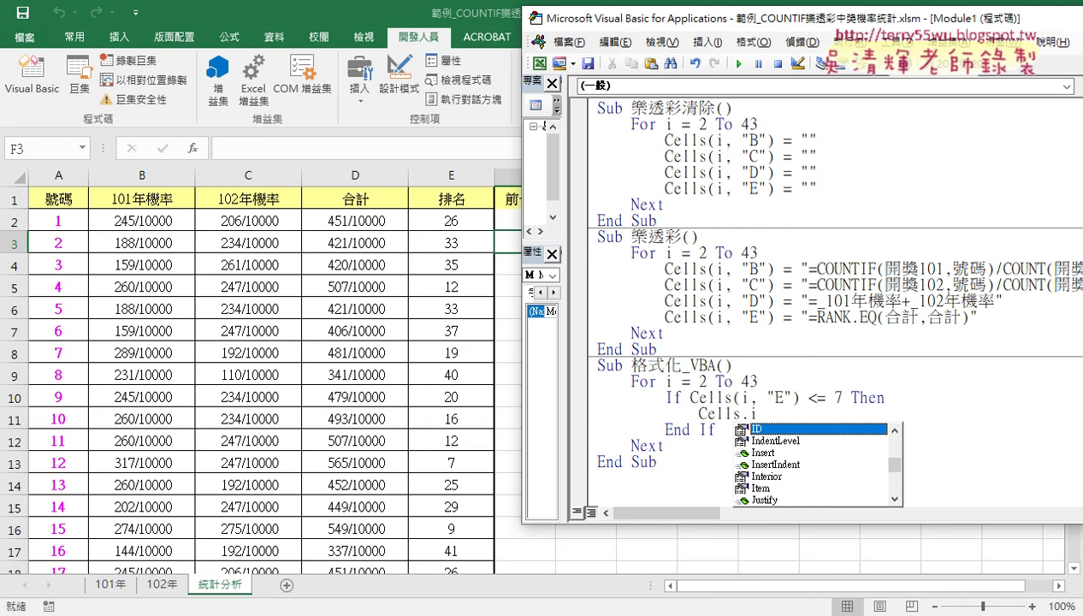
pyautogui.press('Down')
pyautogui.press('Down')
pyautogui.press('Down')
pyautogui.press('Down')
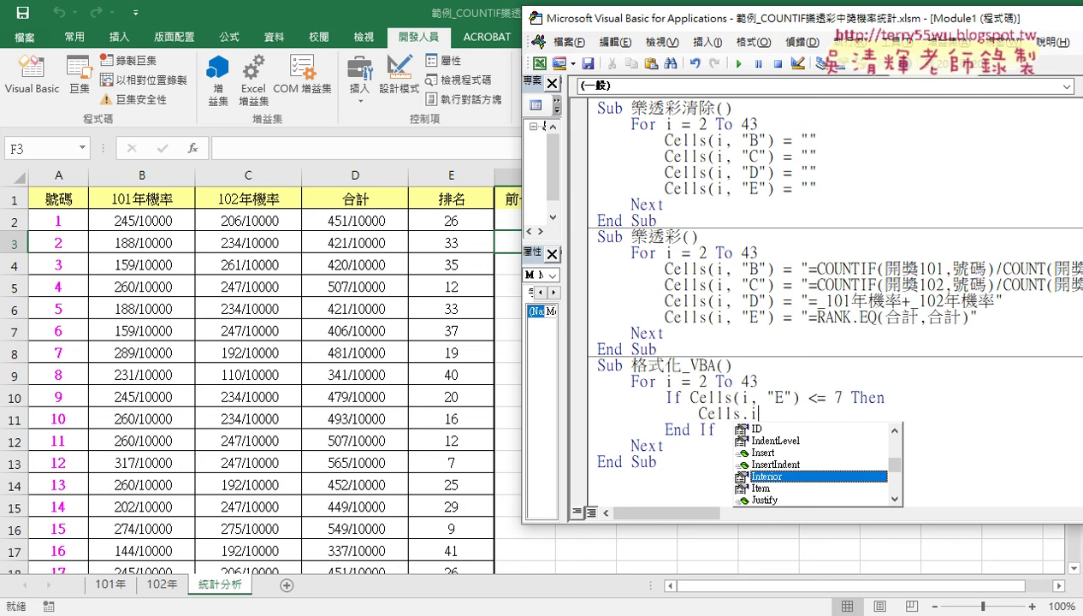
# Step: Build Cells.Interior.Color from the IntelliSense member lists
pyautogui.doubleClick(772, 477)
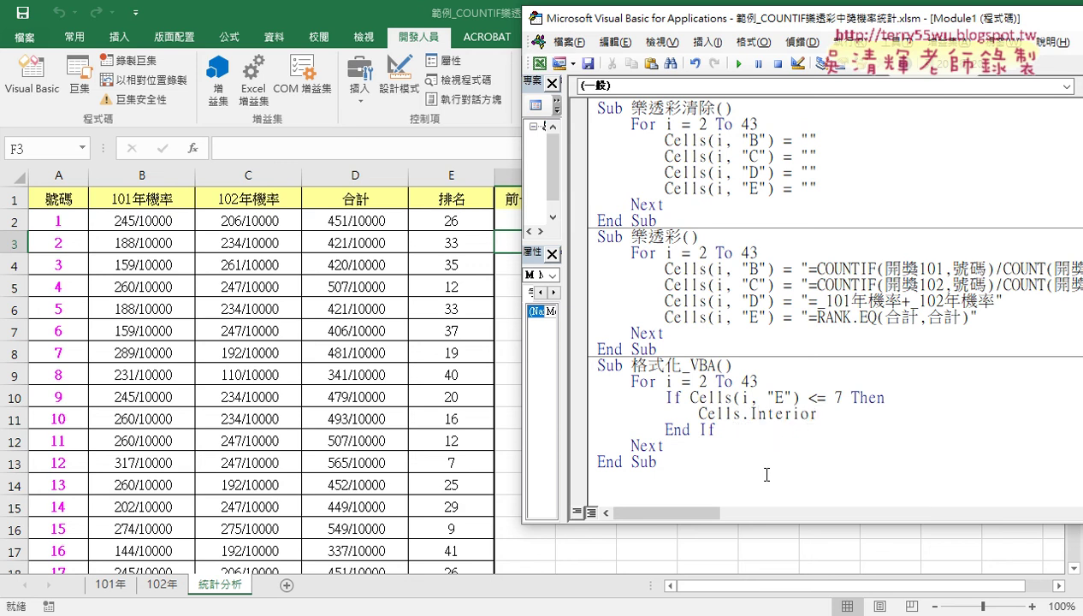
pyautogui.write('.')
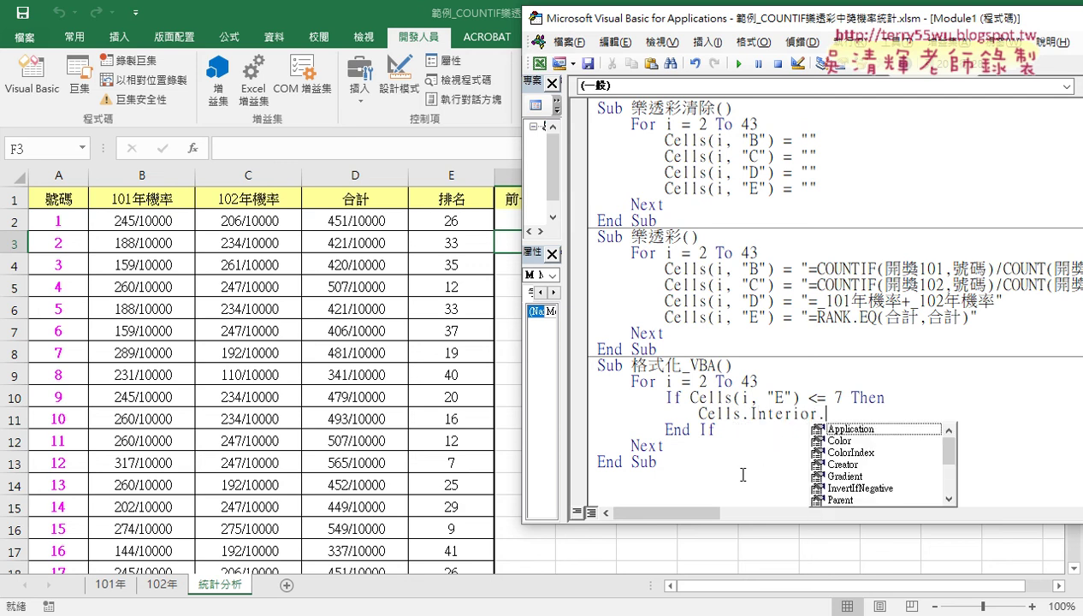
pyautogui.doubleClick(828, 441)
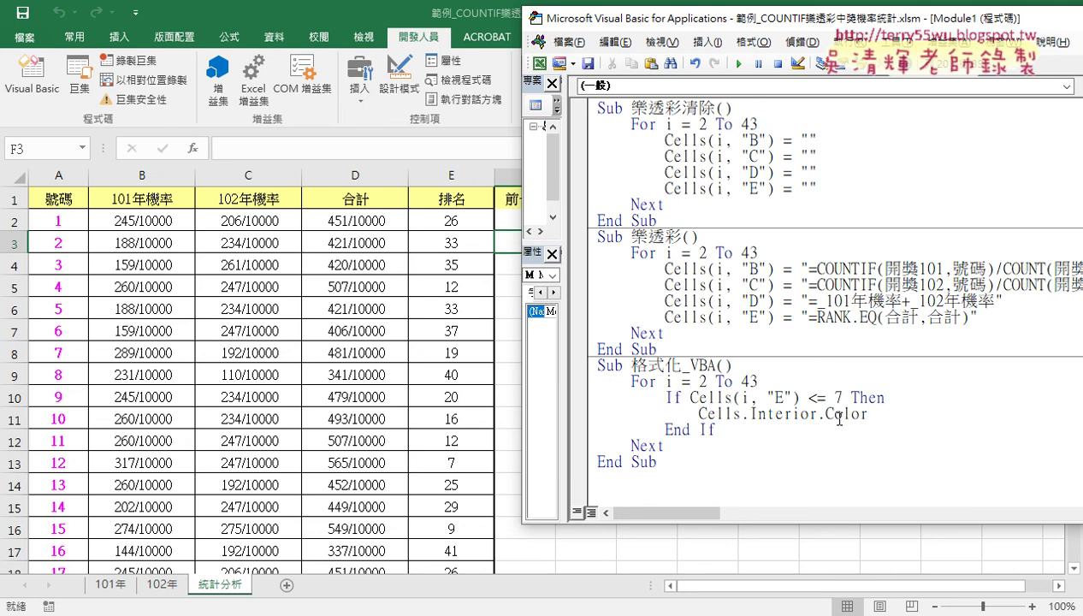
# Step: Copy the (i, "E") arguments after Cells and change the column to A
pyautogui.moveTo(799, 397)
pyautogui.mouseDown()
pyautogui.moveTo(731, 397)
pyautogui.moveTo(742, 409)
pyautogui.mouseUp()
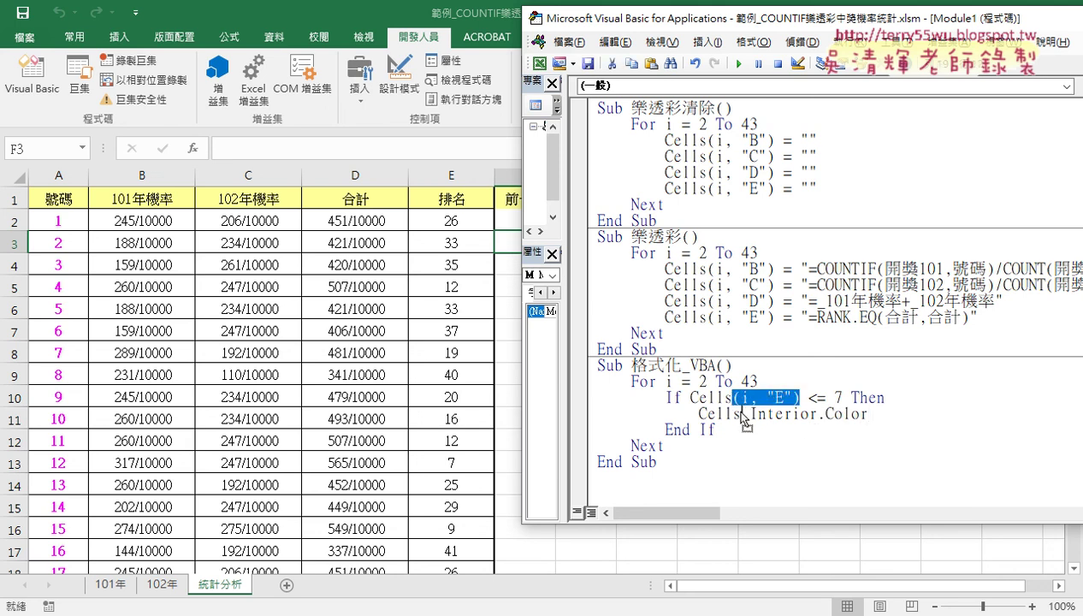
pyautogui.moveTo(740, 410); pyautogui.dragTo(741, 413)
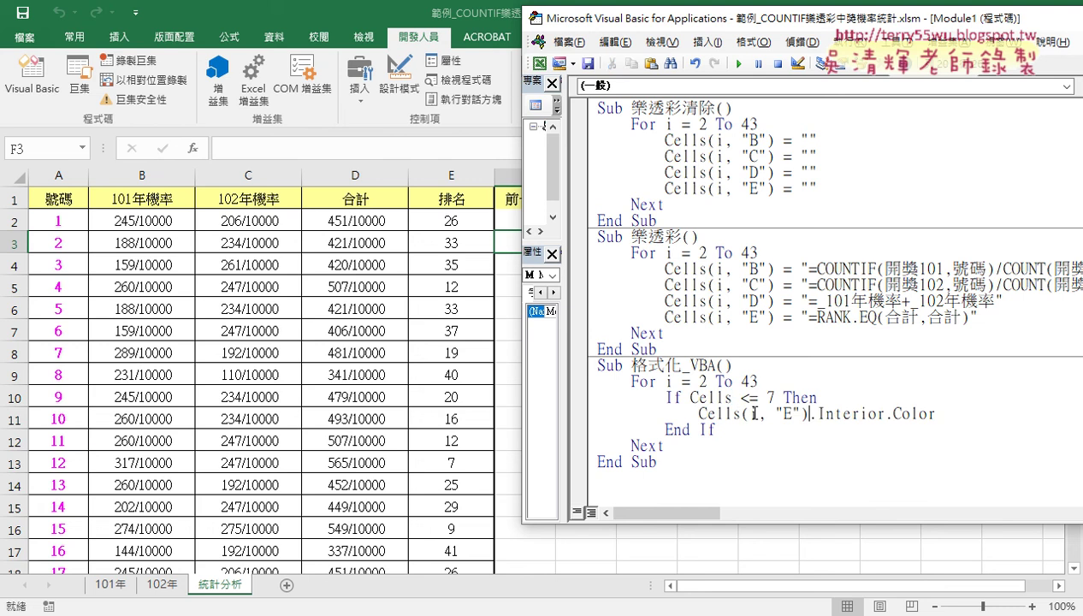
pyautogui.hotkey('ctrl', 'z')
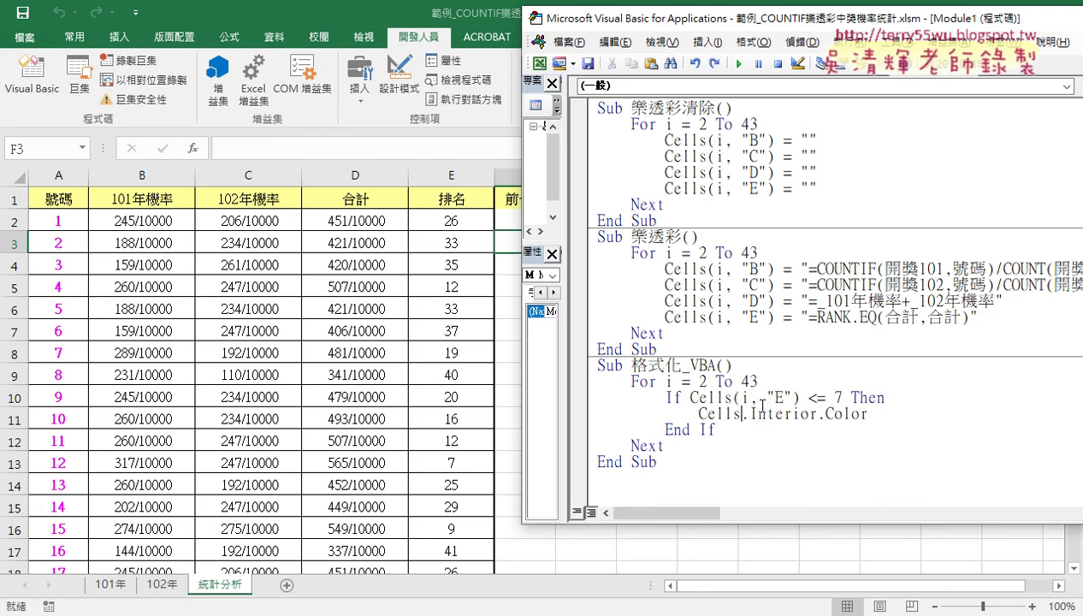
pyautogui.moveTo(728, 395); pyautogui.dragTo(741, 413)
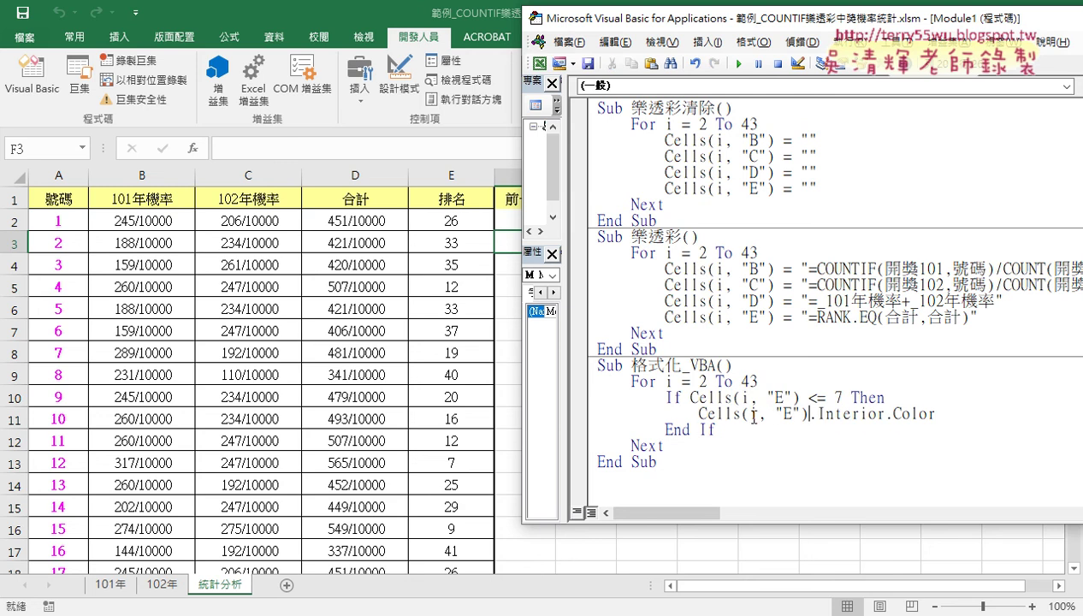
pyautogui.doubleClick(782, 413)
pyautogui.write('A')
# Step: Append =rgb( to the end of the Interior.Color line
pyautogui.click(948, 406)
pyautogui.write('=')
pyautogui.write('rg')
pyautogui.write('b')
pyautogui.write('(')
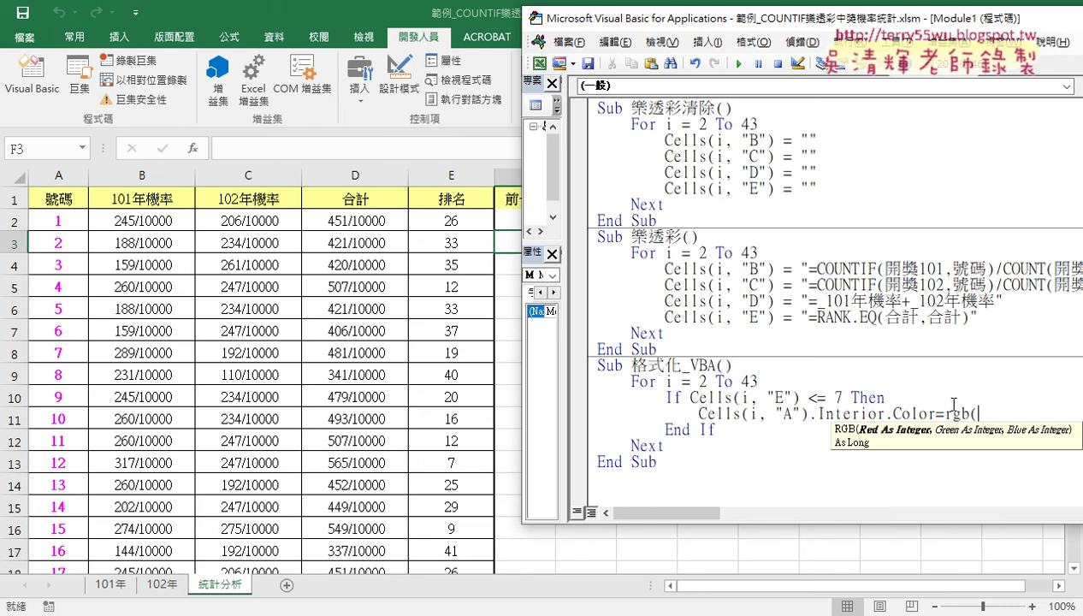
# Step: Enter 255,255,0) so the line becomes Cells(i, "A").Interior.Color = RGB(255, 255, 0)
pyautogui.write('255')
pyautogui.write(',')
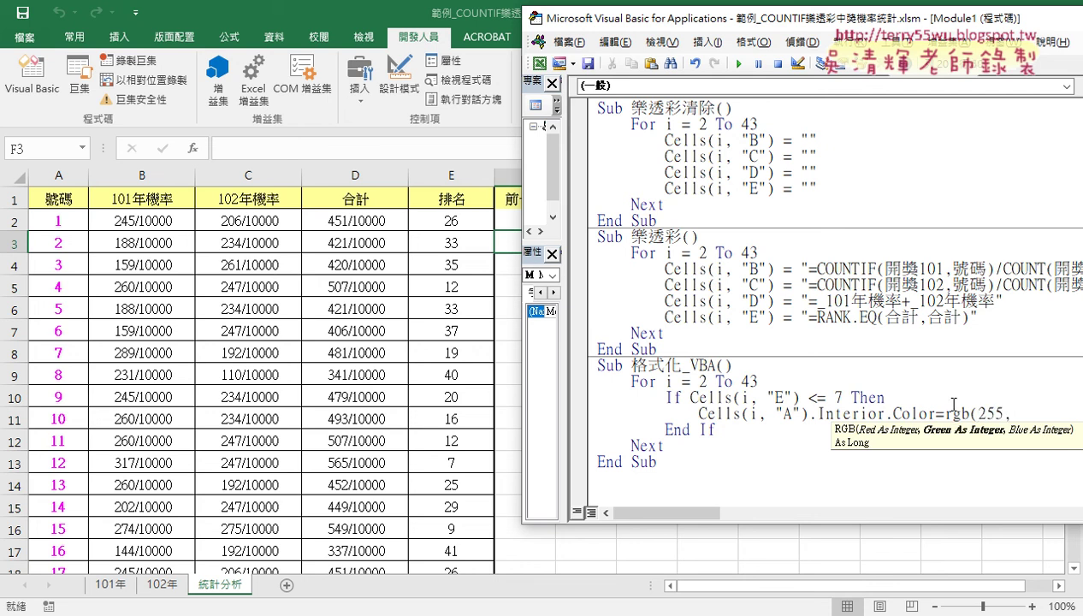
pyautogui.write('255,')
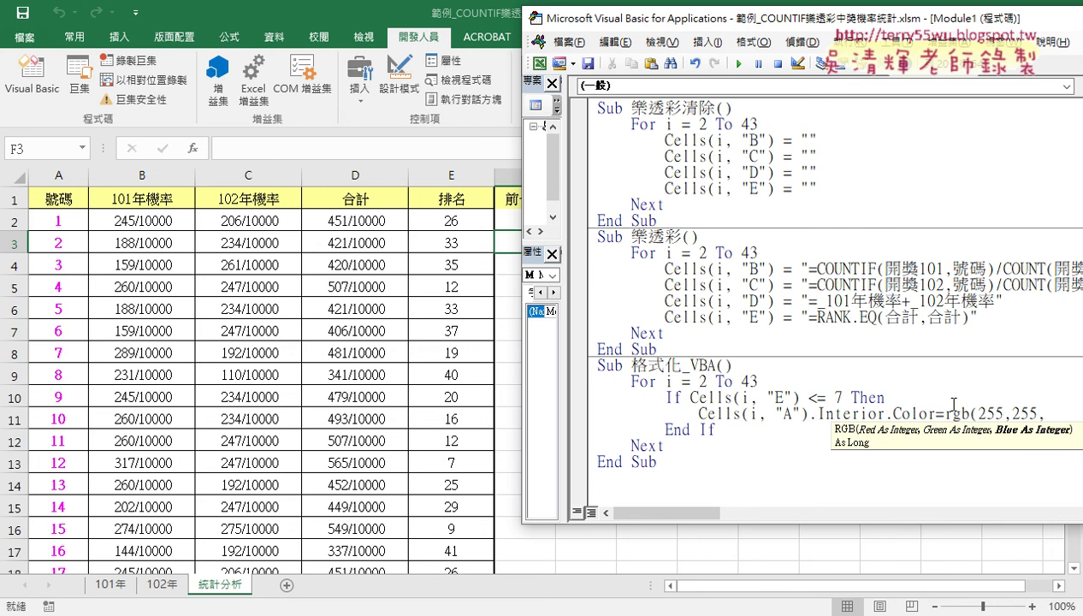
pyautogui.write('0')
pyautogui.write(')')
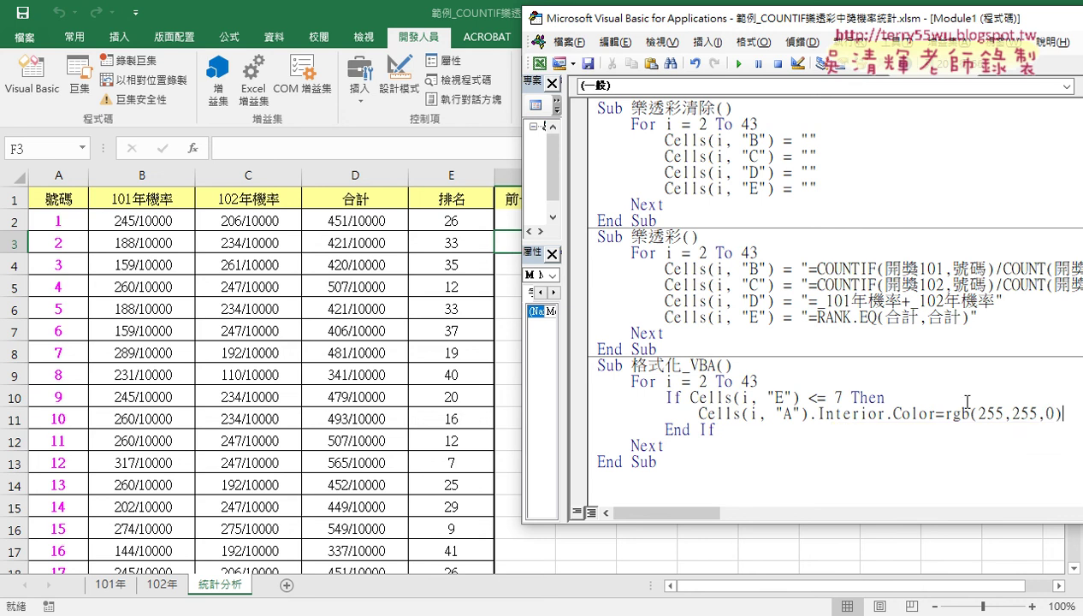
pyautogui.moveTo(978, 414); pyautogui.dragTo(1037, 417)
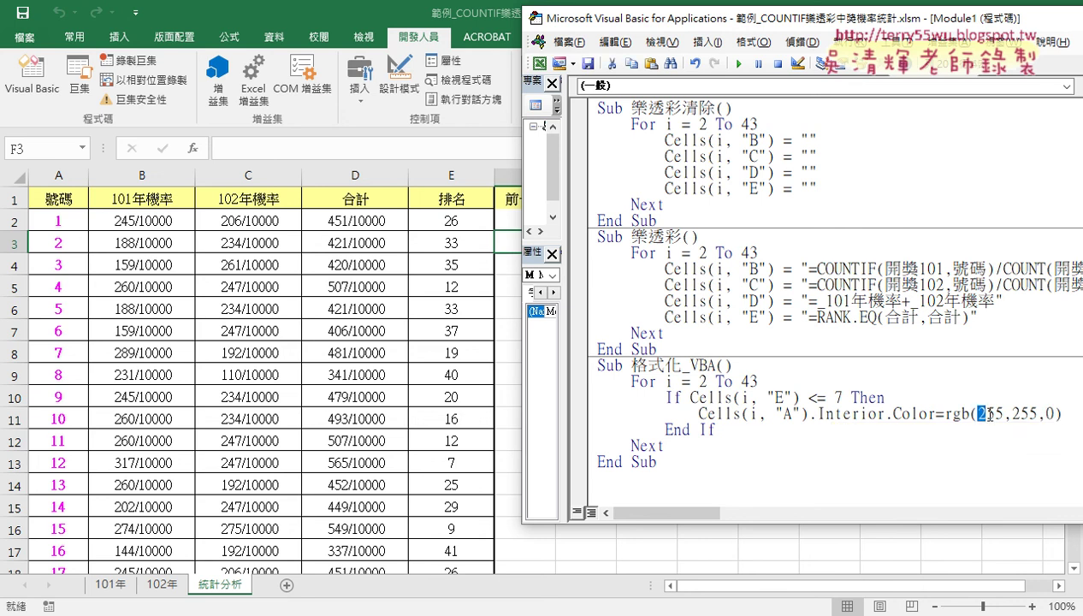
pyautogui.click(857, 455)
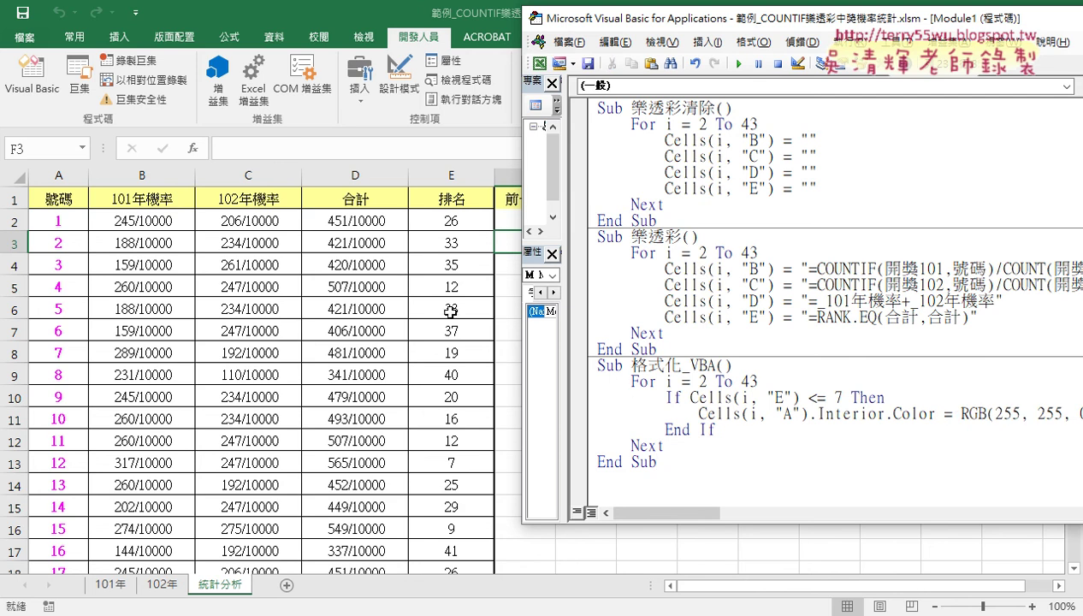
# Step: Open the fill colour picker and check yellow's RGB values on the Custom tab
pyautogui.click(80, 40)
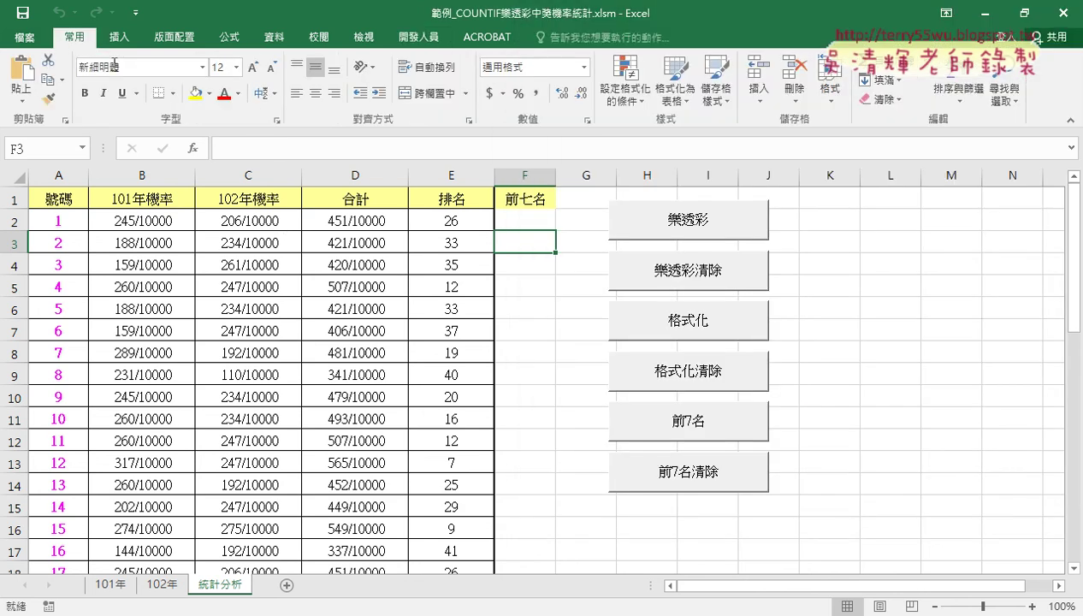
pyautogui.click(209, 94)
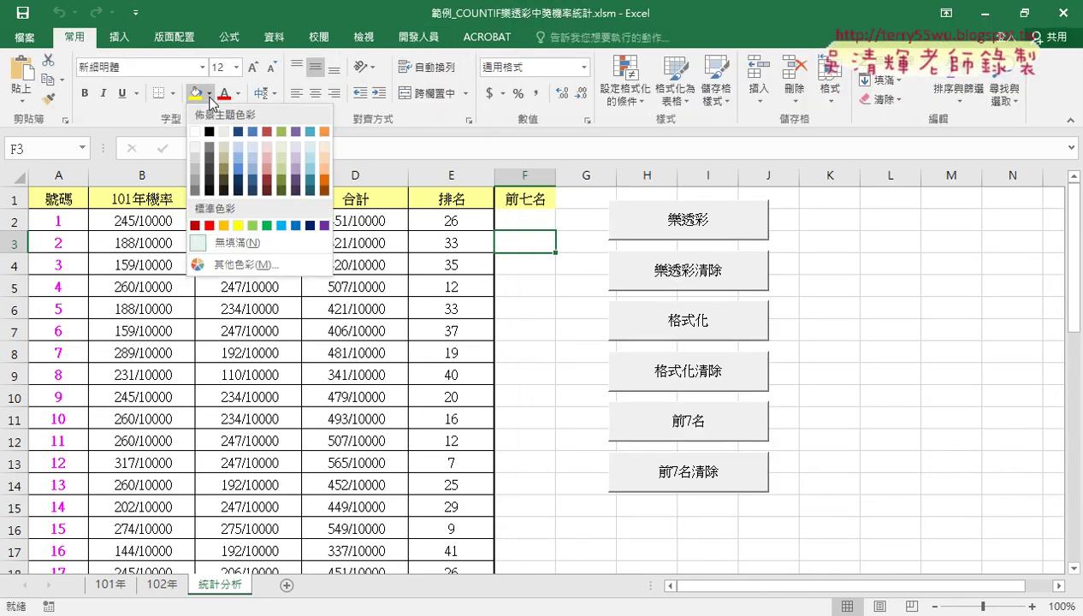
pyautogui.click(248, 265)
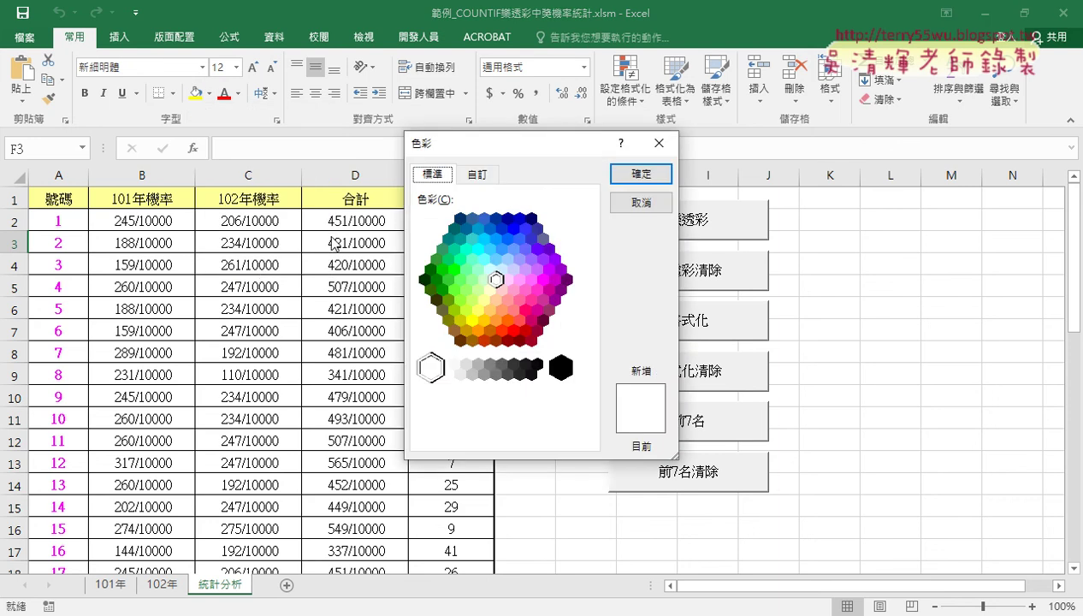
pyautogui.click(472, 319)
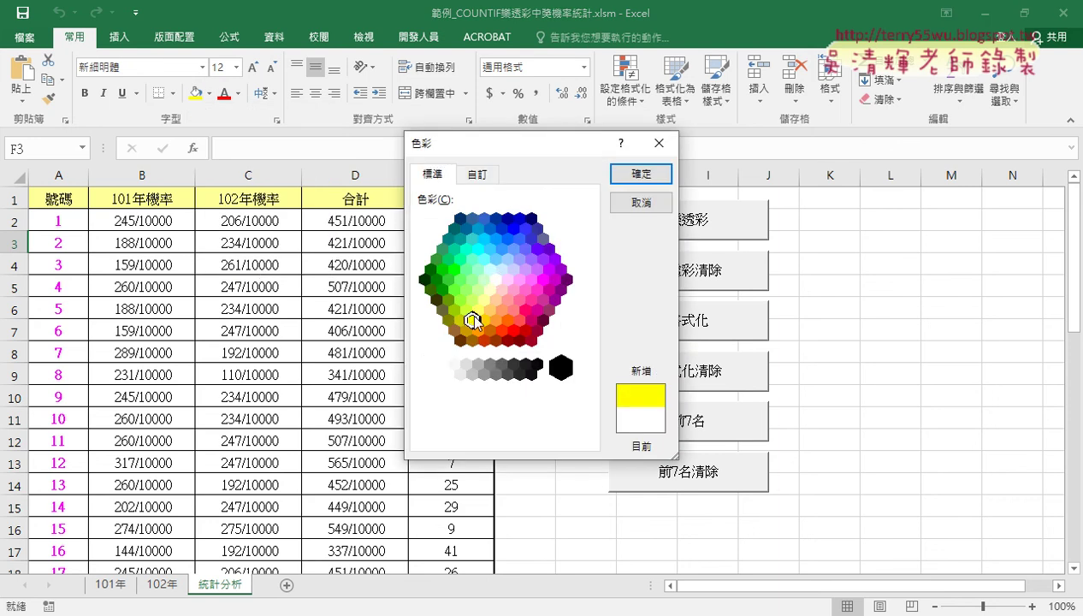
pyautogui.click(476, 177)
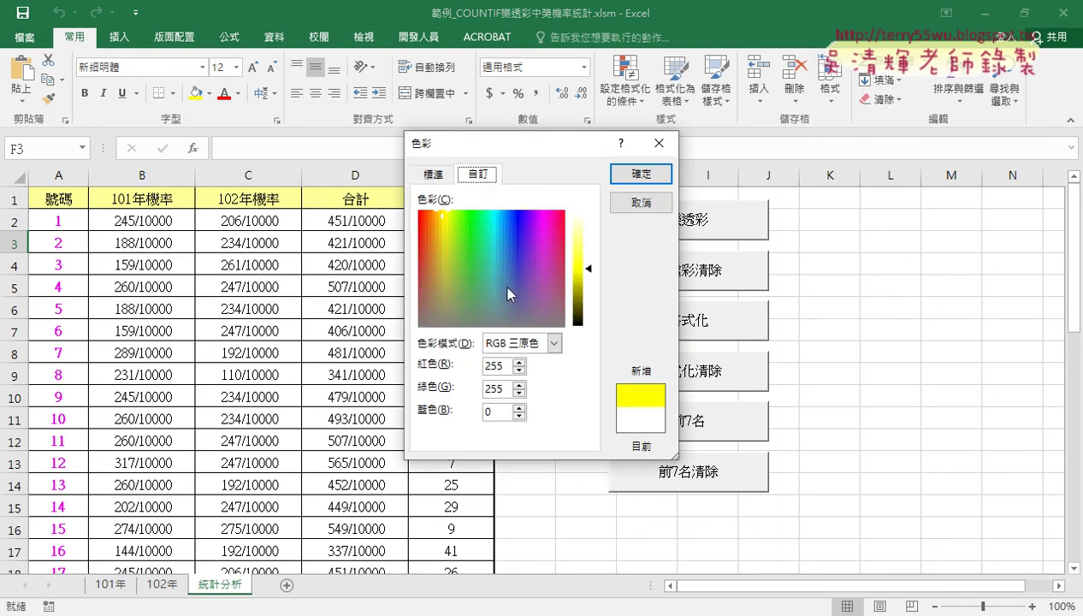
pyautogui.click(496, 386)
pyautogui.click(497, 411)
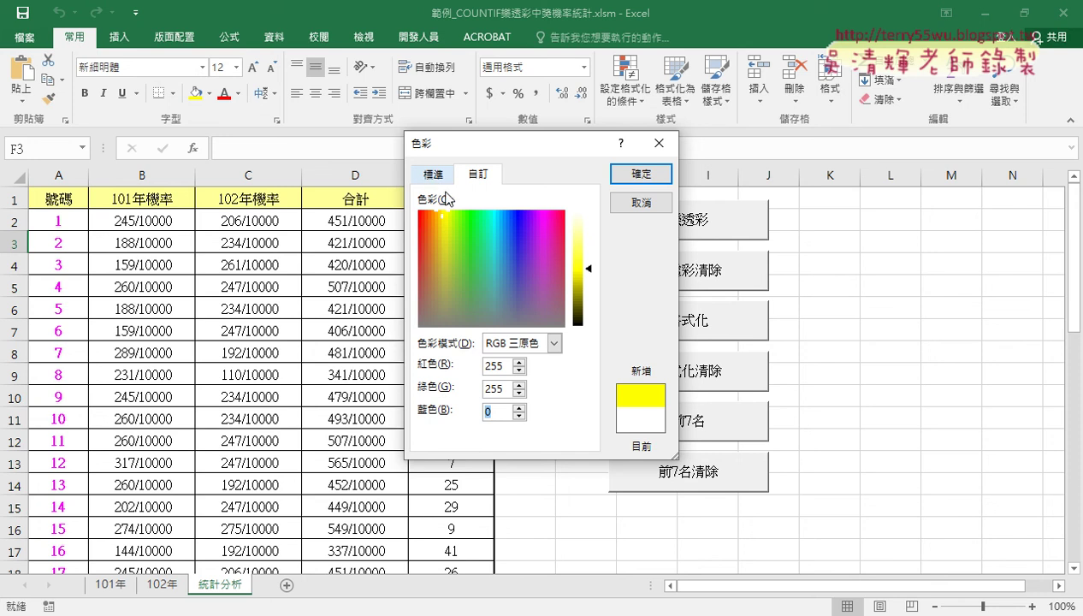
# Step: Drag the luminance slider to see how yellow's RGB values change
pyautogui.click(591, 268)
pyautogui.moveTo(590, 267); pyautogui.dragTo(588, 260)
pyautogui.doubleClick(489, 410)
pyautogui.moveTo(589, 263); pyautogui.dragTo(589, 245)
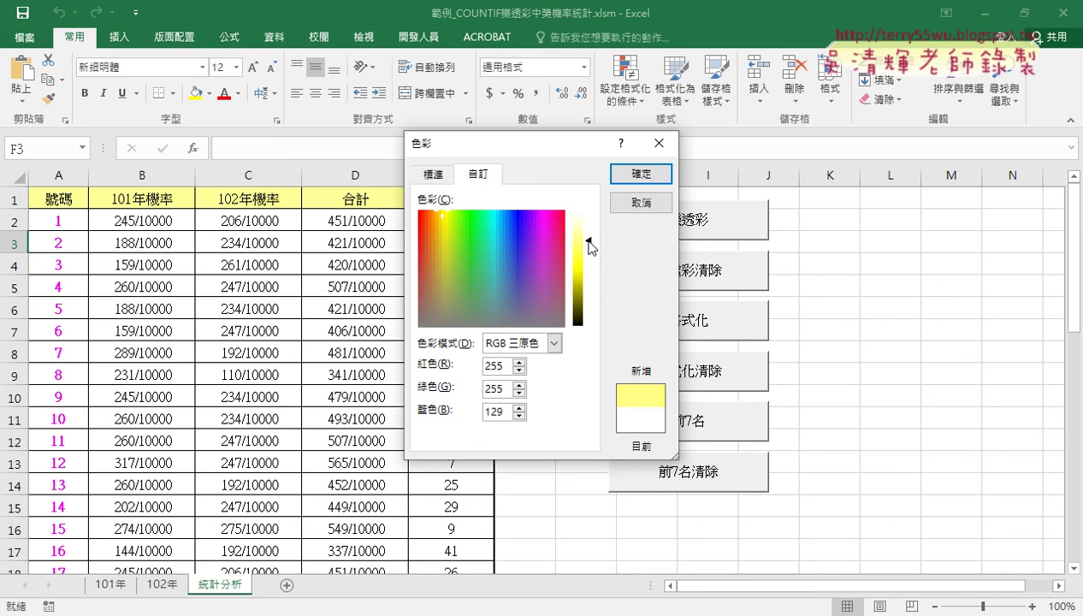
pyautogui.moveTo(589, 245); pyautogui.dragTo(595, 297)
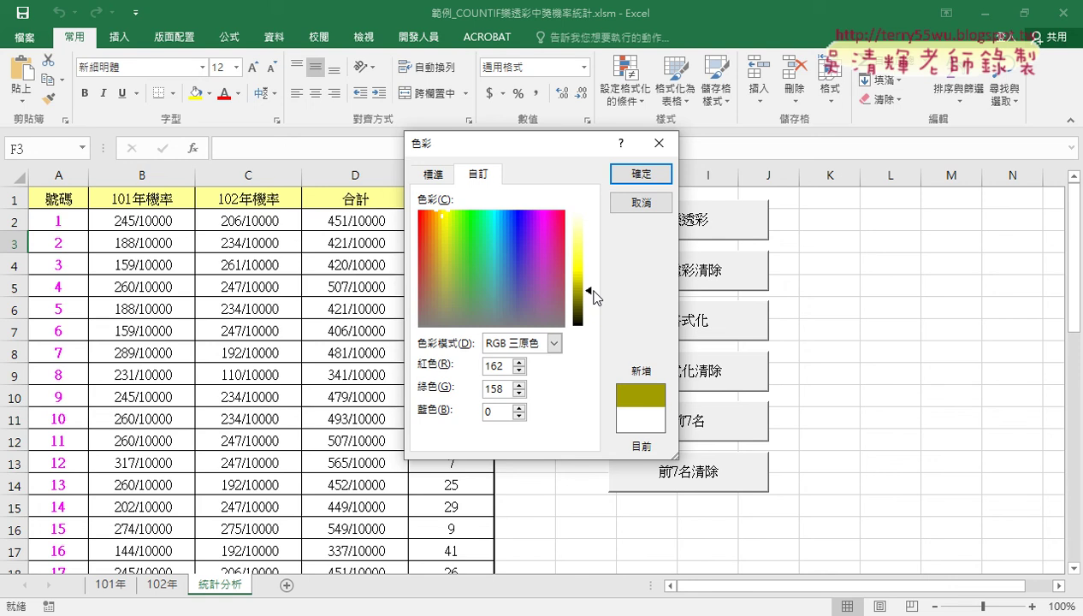
pyautogui.moveTo(594, 297); pyautogui.dragTo(594, 299)
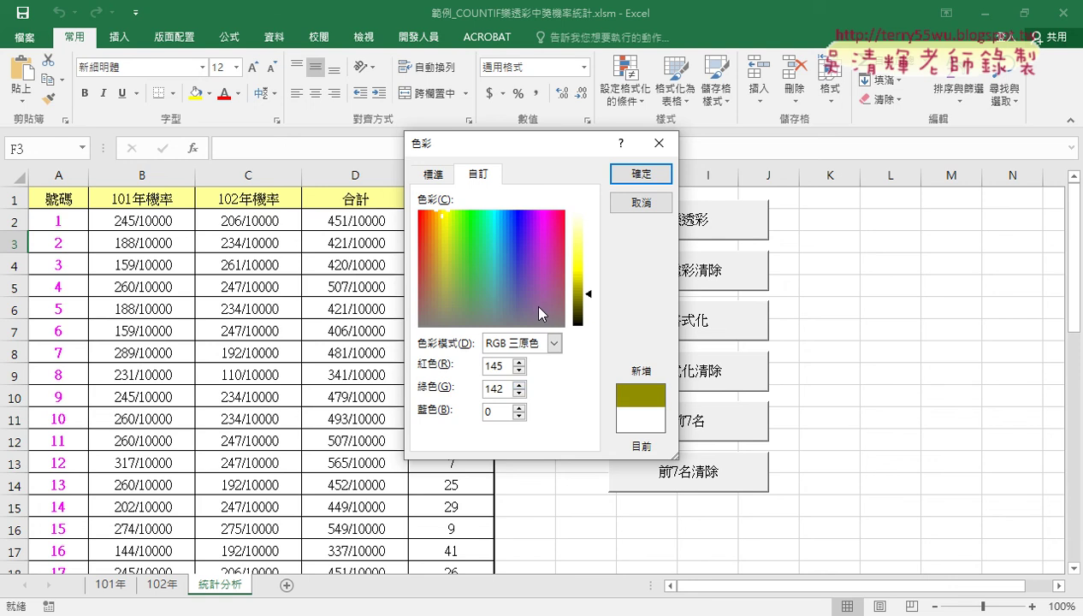
# Step: Cancel the colour dialog and return to the Visual Basic editor
pyautogui.click(643, 204)
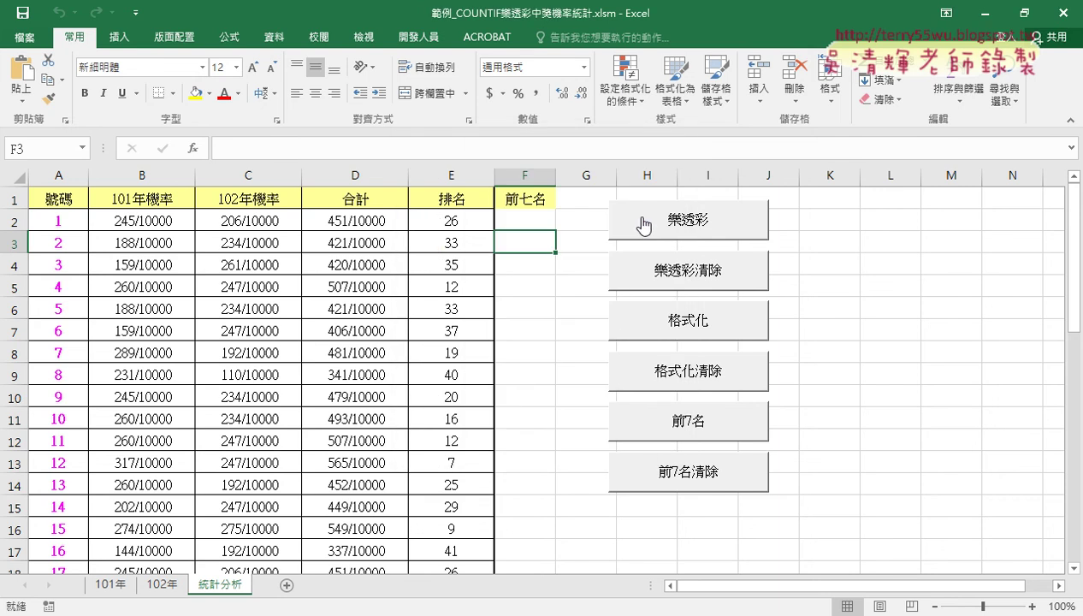
pyautogui.click(418, 36)
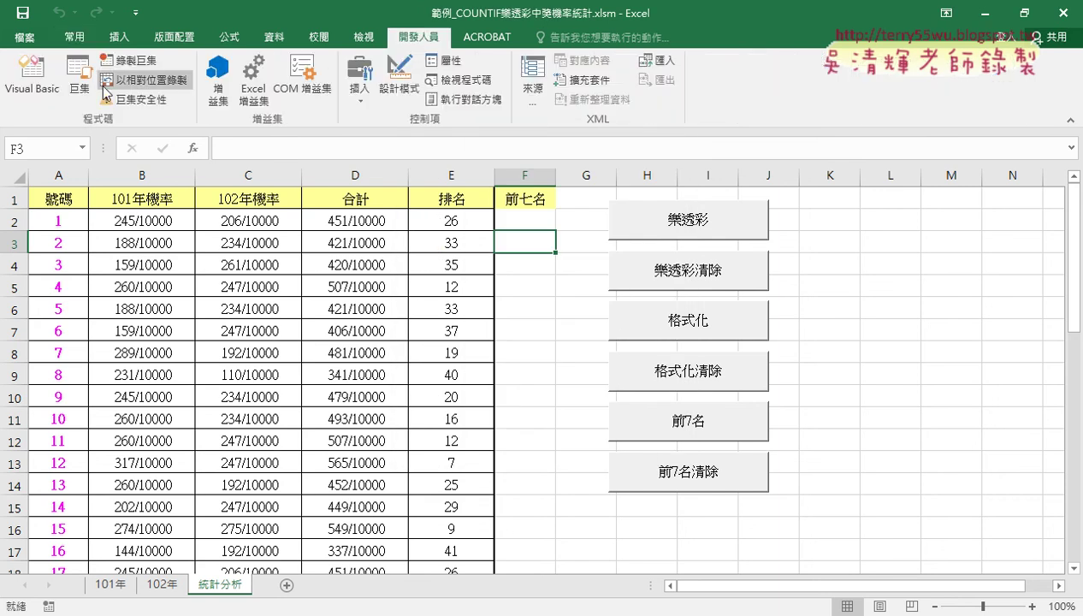
pyautogui.click(31, 75)
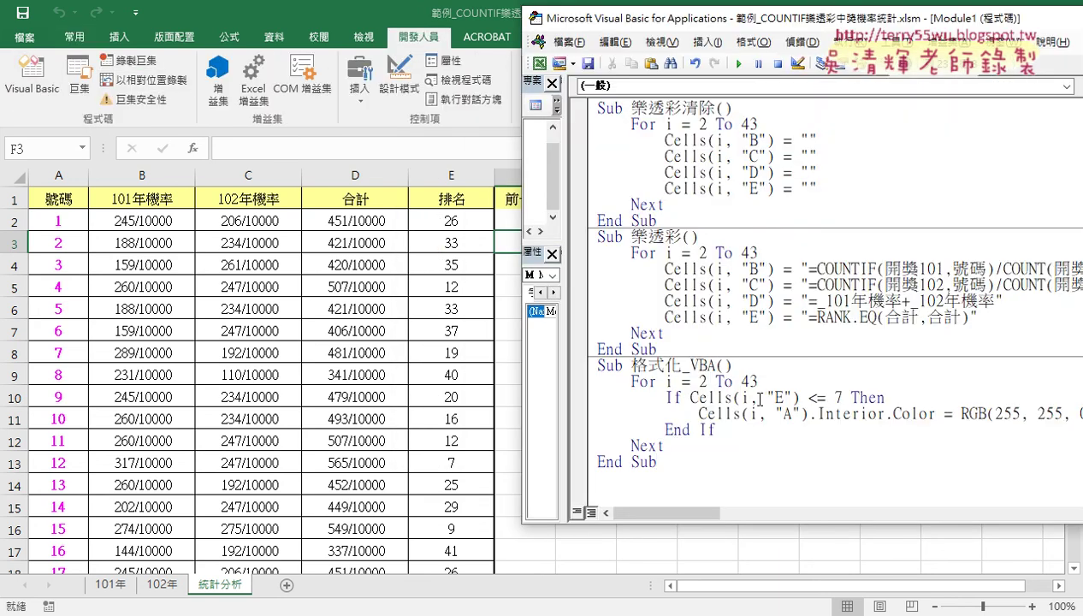
pyautogui.click(760, 455)
# Step: Move the breakpoint from the If line to the Cells(i, "A").Interior.Color line
pyautogui.moveTo(631, 381); pyautogui.dragTo(757, 382)
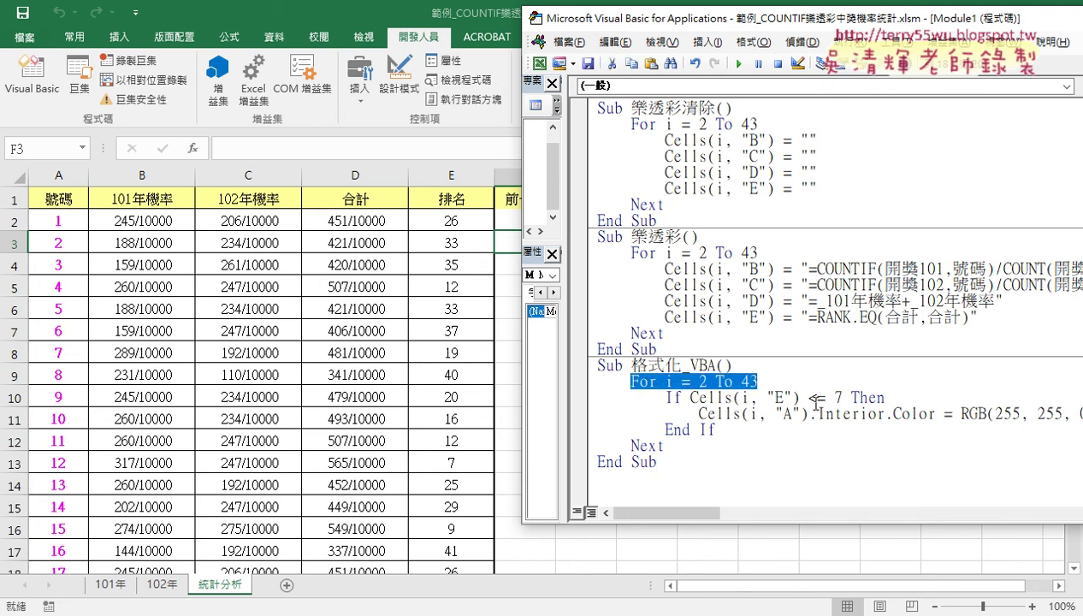
pyautogui.click(578, 401)
pyautogui.click(578, 413)
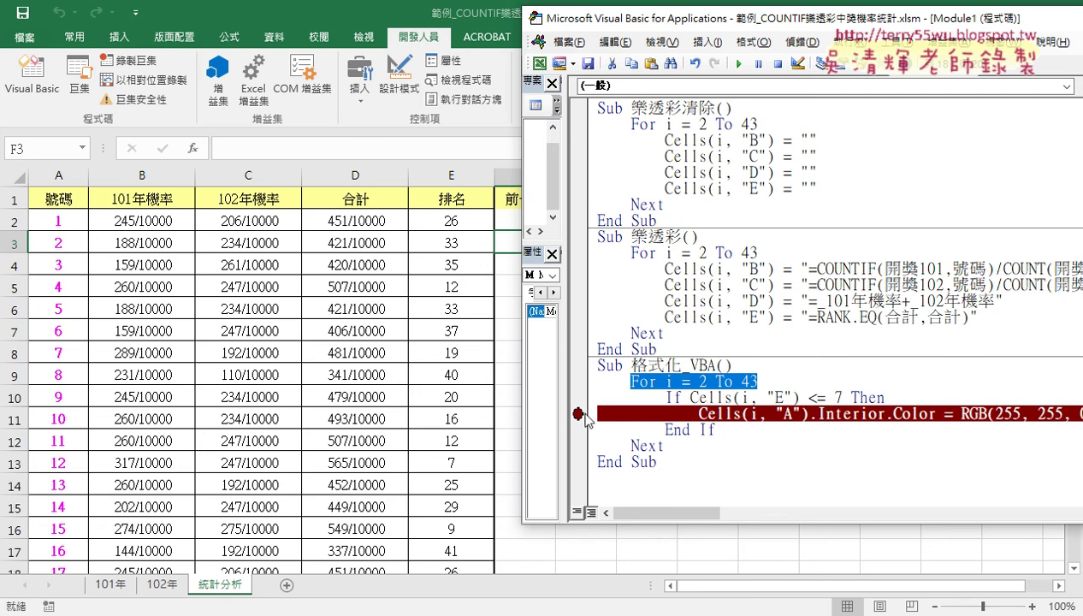
# Step: Run 格式化_VBA to the breakpoint, then step with F8 to fill A13 yellow
pyautogui.click(737, 64)
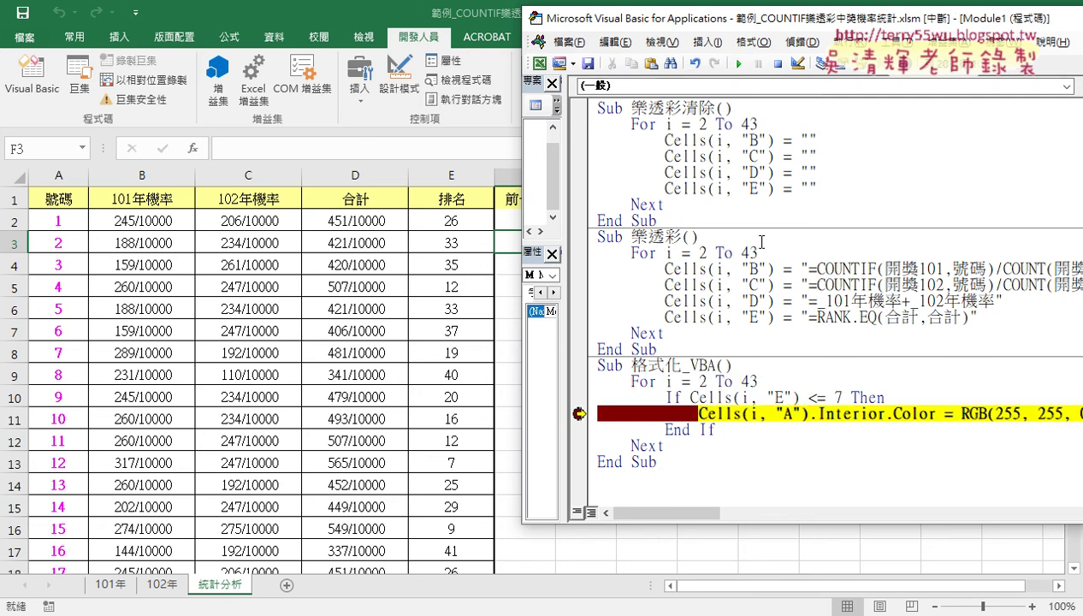
pyautogui.moveTo(671, 379)
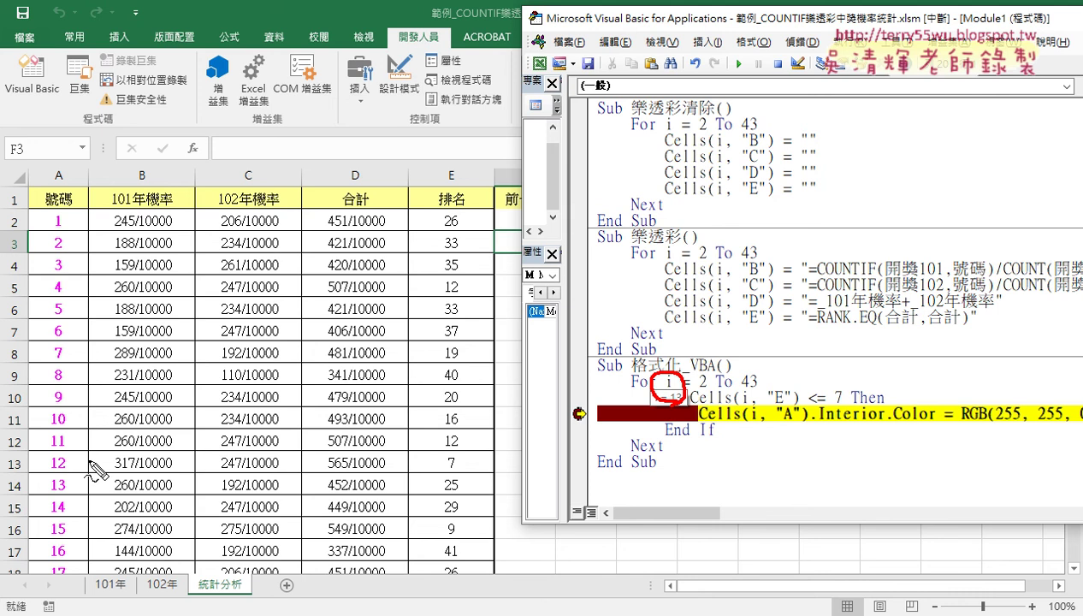
pyautogui.moveTo(12, 467); pyautogui.dragTo(24, 473)
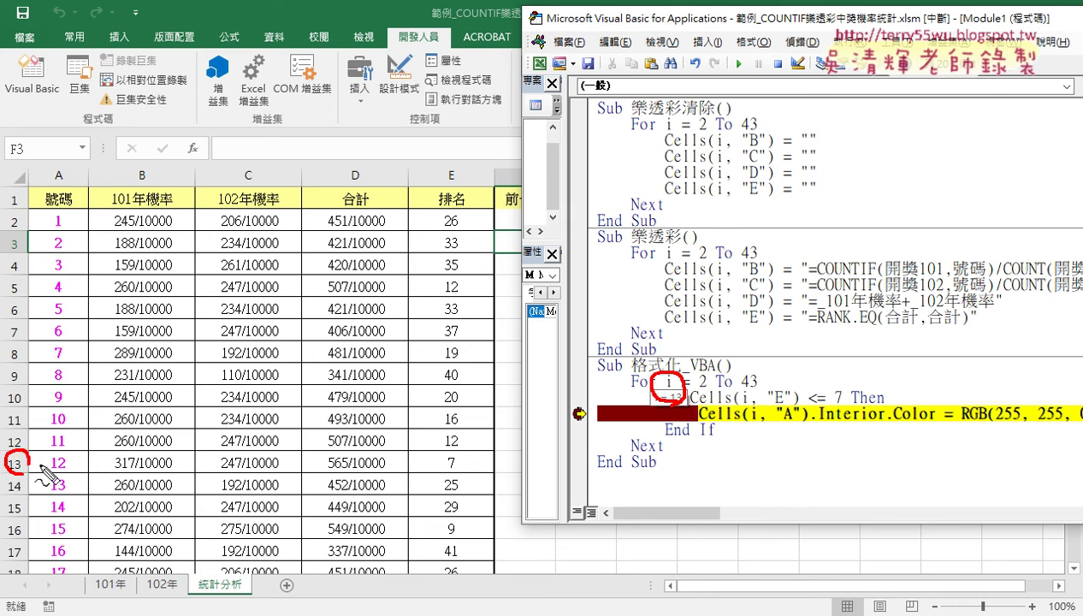
pyautogui.moveTo(447, 475)
pyautogui.mouseDown()
pyautogui.moveTo(466, 477)
pyautogui.moveTo(451, 473)
pyautogui.mouseUp()
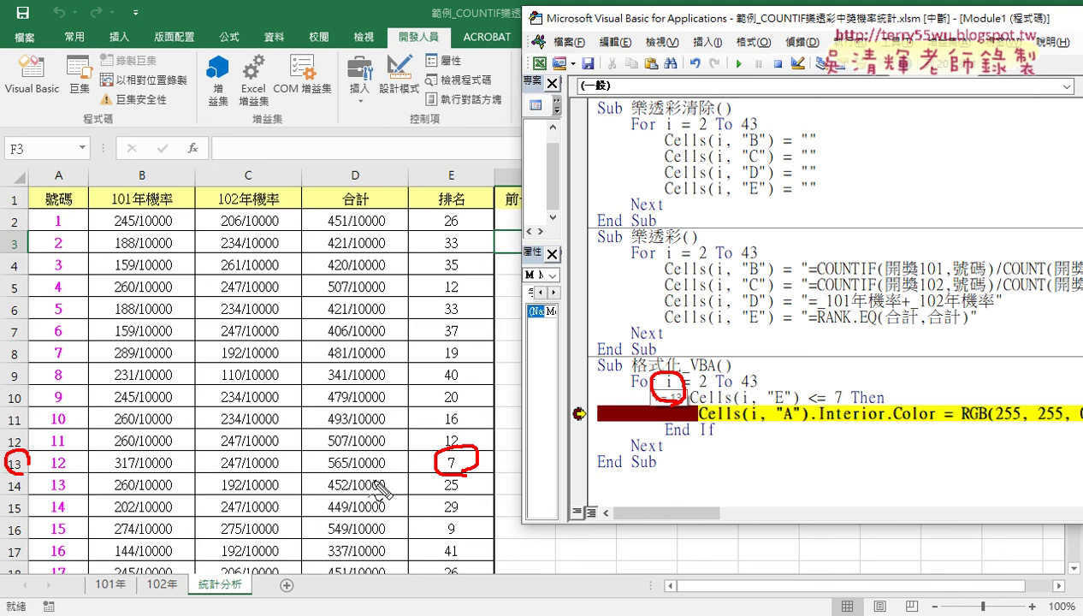
pyautogui.moveTo(75, 472)
pyautogui.mouseDown()
pyautogui.moveTo(47, 457)
pyautogui.moveTo(83, 443)
pyautogui.mouseUp()
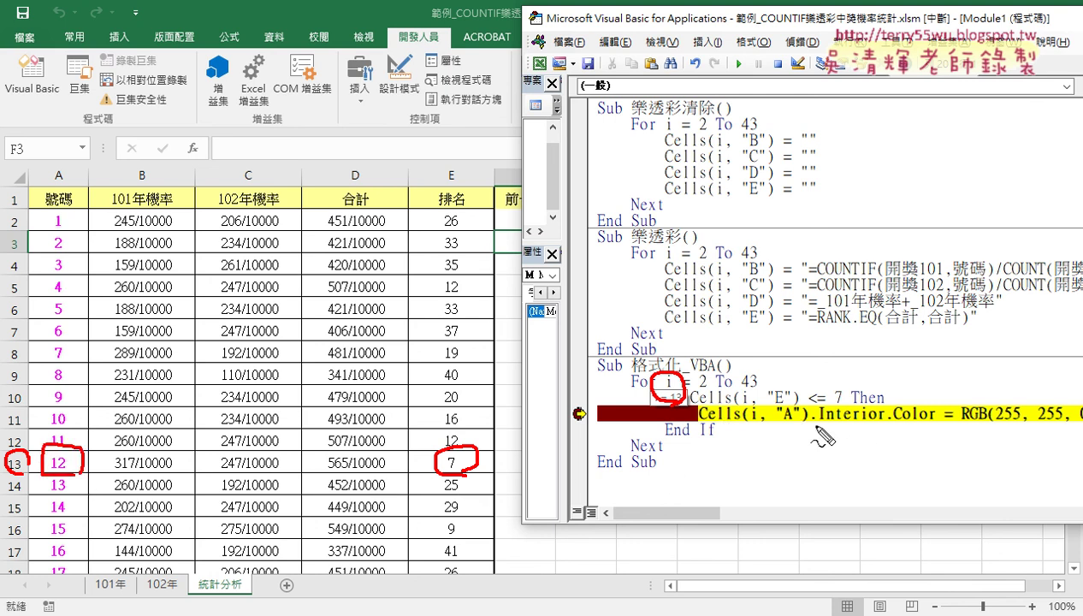
pyautogui.moveTo(980, 446); pyautogui.dragTo(866, 446)
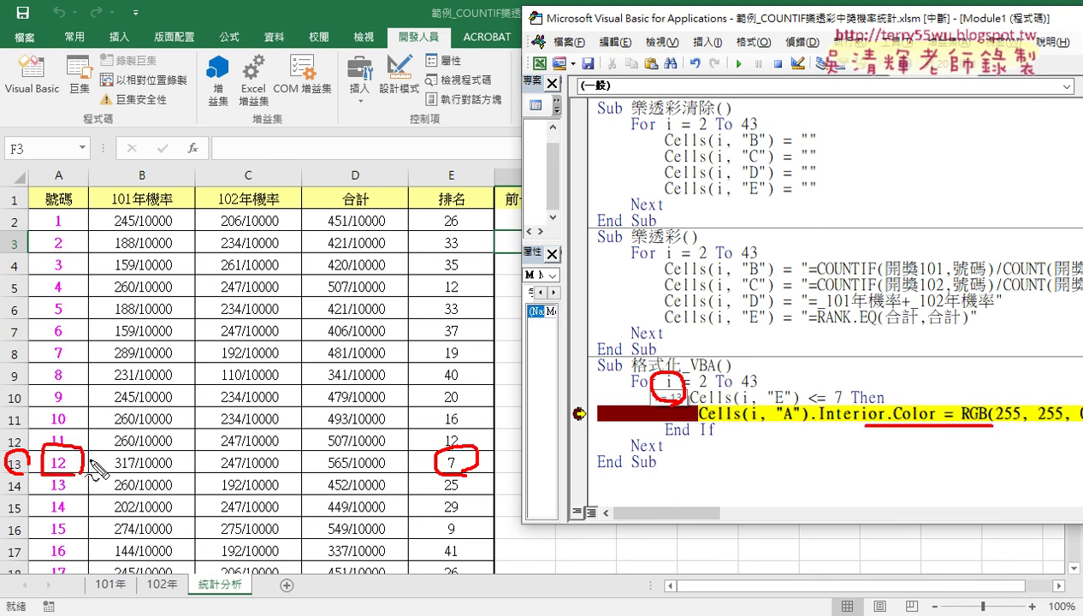
pyautogui.press('Escape')
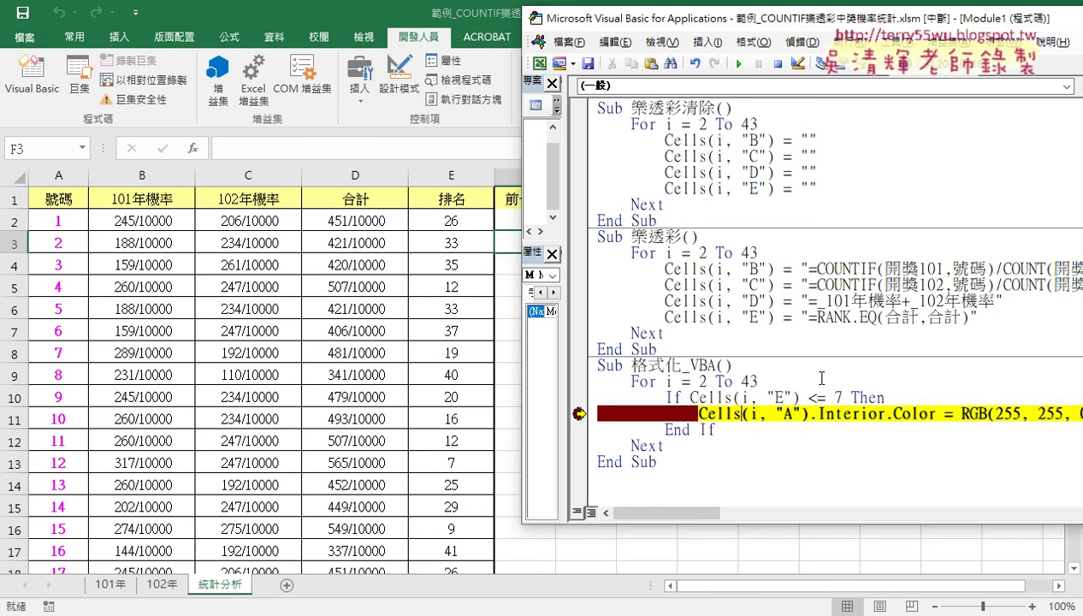
pyautogui.press('F8')
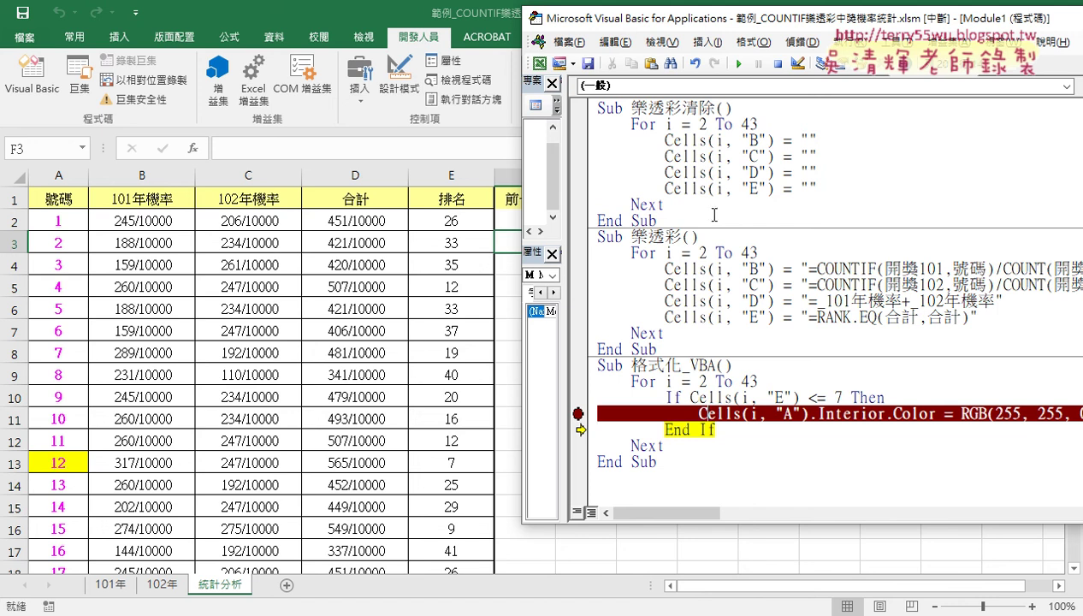
# Step: Continue 格式化_VBA to the next qualifying row and check cell E22's rank on the worksheet
pyautogui.click(739, 67)
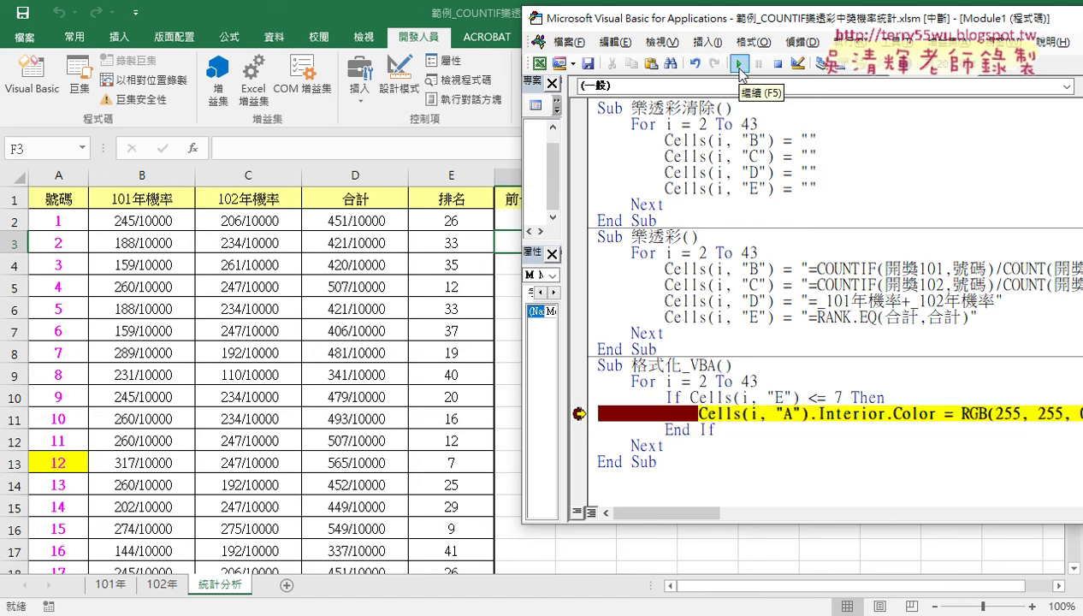
pyautogui.moveTo(755, 416)
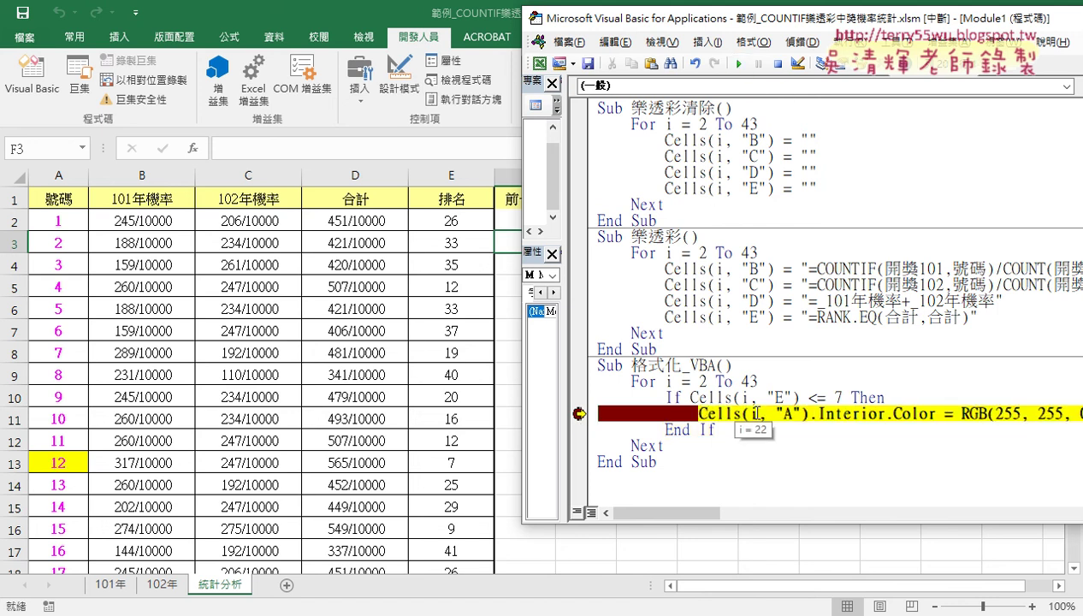
pyautogui.click(184, 463)
pyautogui.scroll(-2, 206, 462)
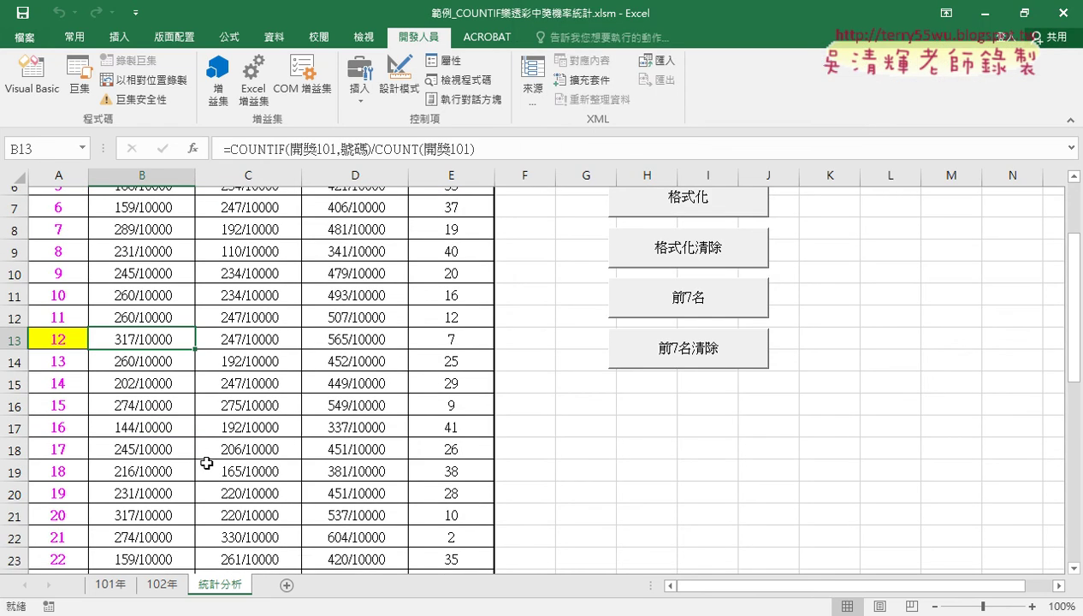
pyautogui.scroll(-2, 206, 463)
pyautogui.scroll(-1, 15, 457)
pyautogui.click(18, 396)
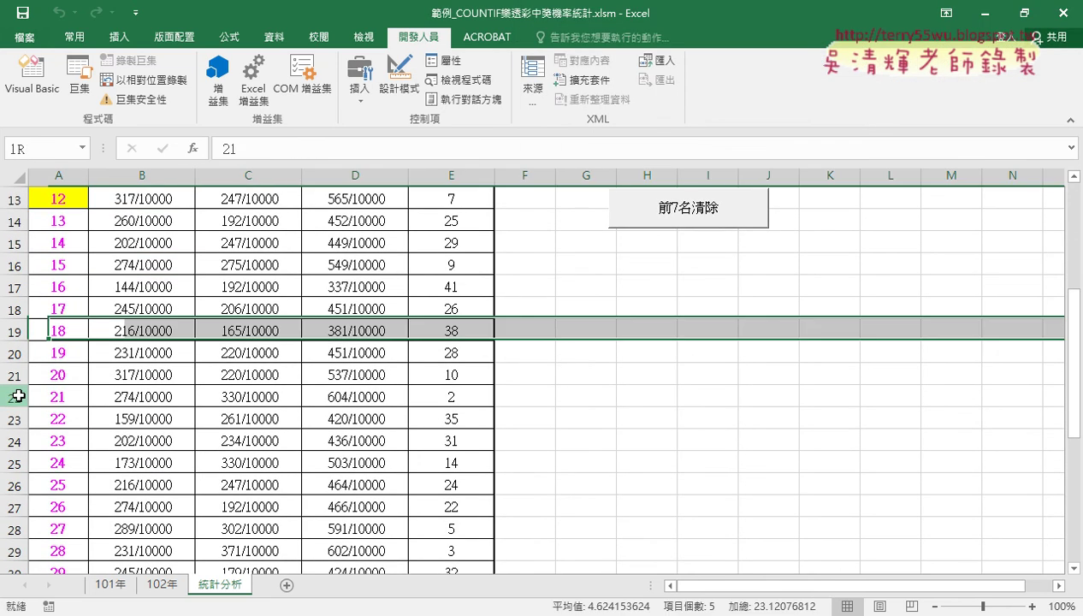
pyautogui.click(480, 394)
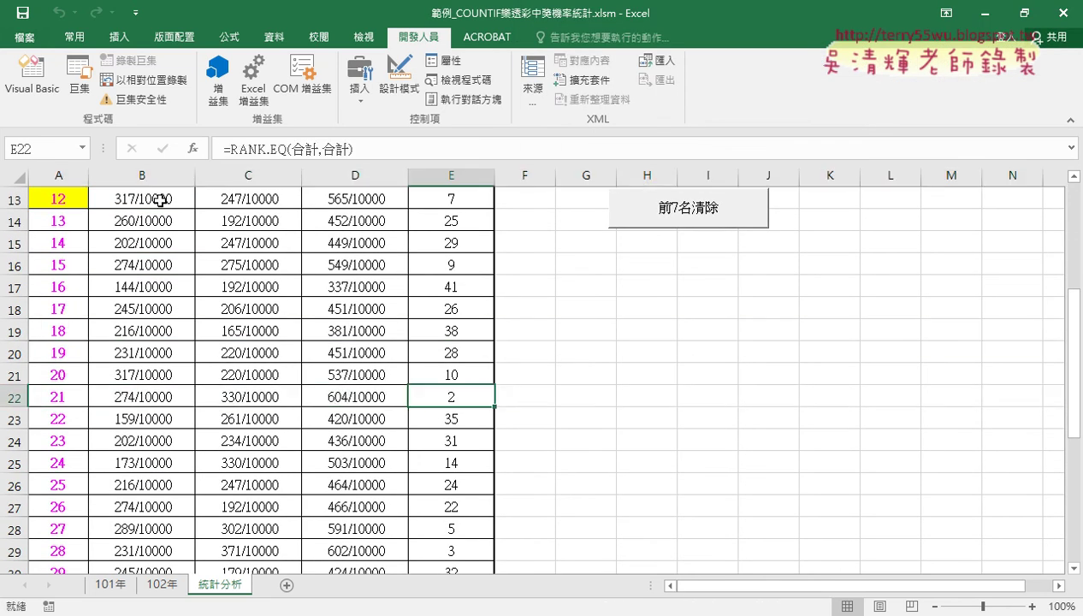
pyautogui.click(31, 77)
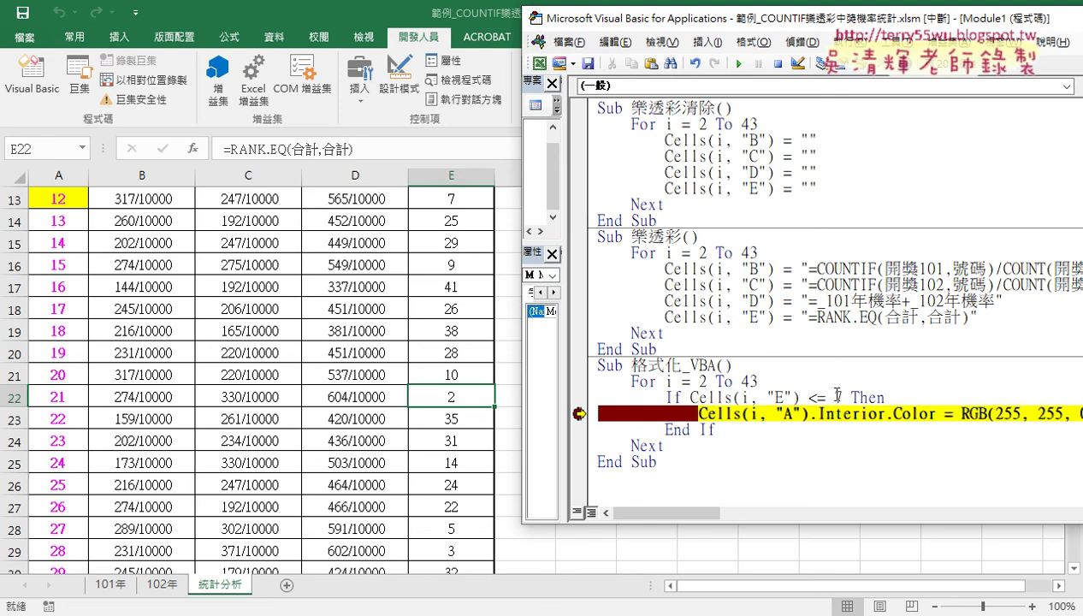
# Step: Step through the yellow fill line, remove its breakpoint, and let 格式化_VBA run to the end
pyautogui.moveTo(755, 415)
pyautogui.press('F8')
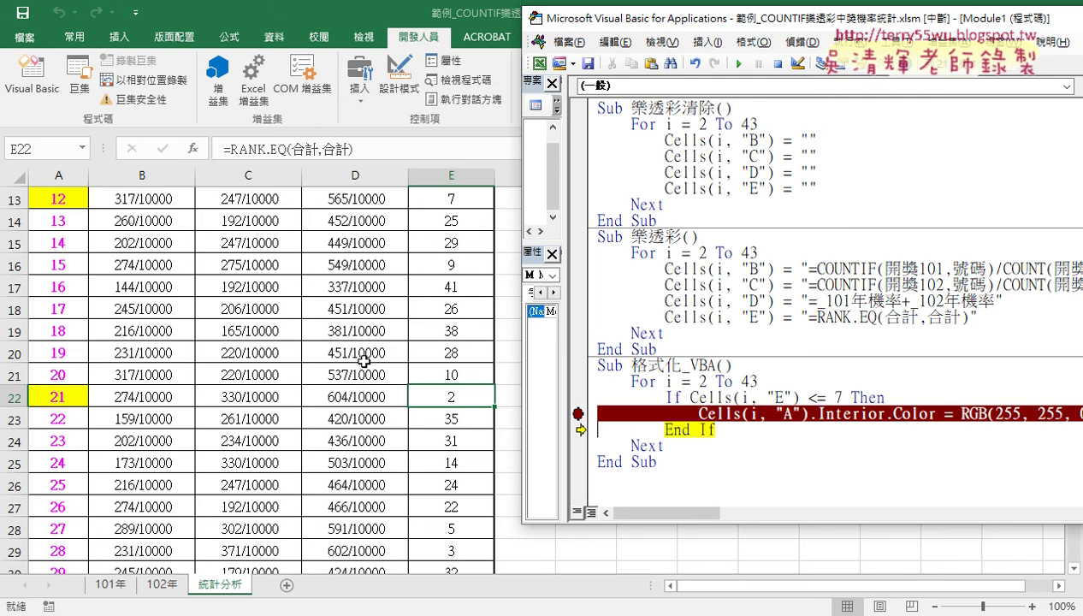
pyautogui.click(578, 414)
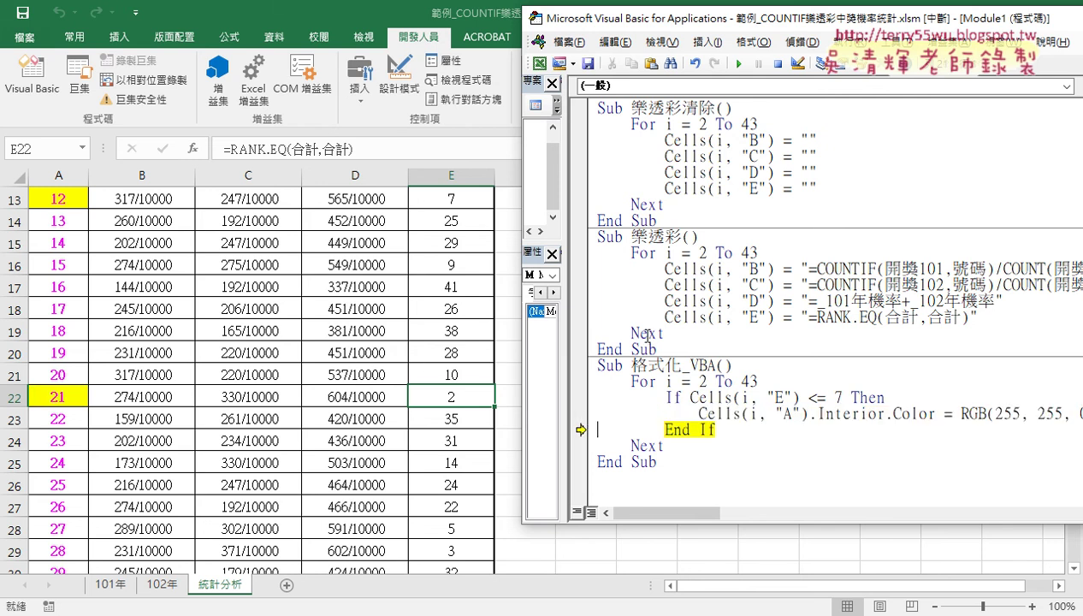
pyautogui.click(739, 63)
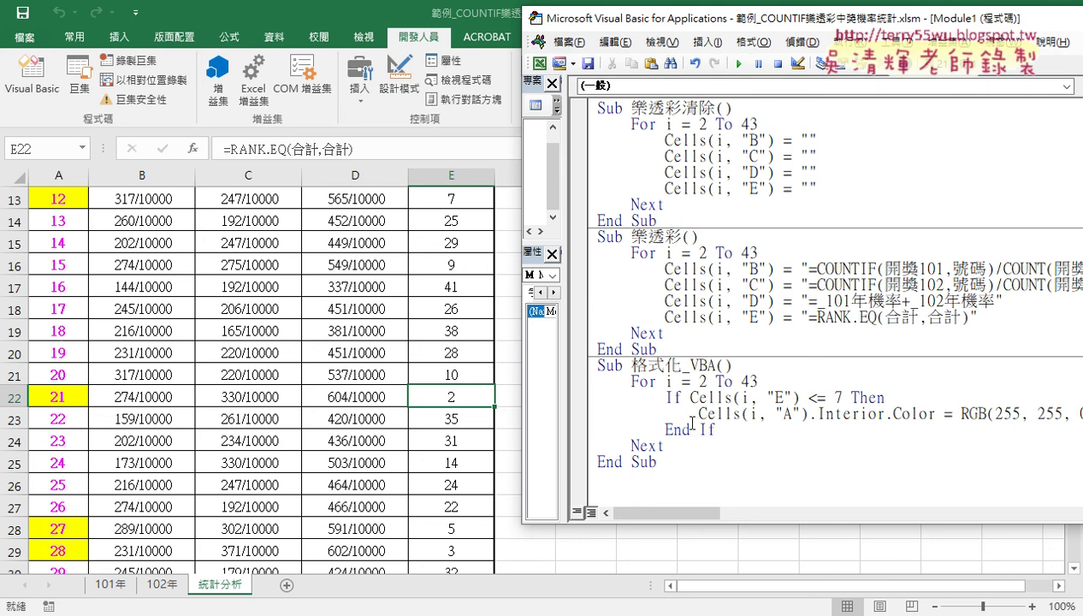
# Step: Paste a duplicate of the 格式化_VBA subroutine below the original
pyautogui.moveTo(664, 462)
pyautogui.mouseDown()
pyautogui.moveTo(666, 429)
pyautogui.moveTo(599, 365)
pyautogui.mouseUp()
pyautogui.hotkey('ctrl', 'c')
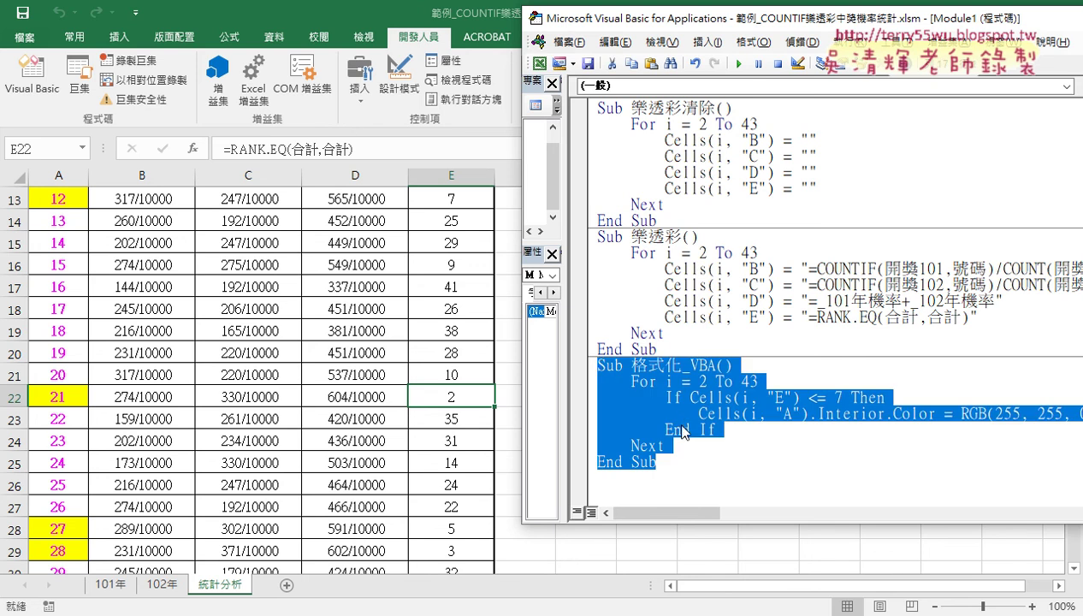
pyautogui.click(633, 474)
pyautogui.hotkey('ctrl', 'v')
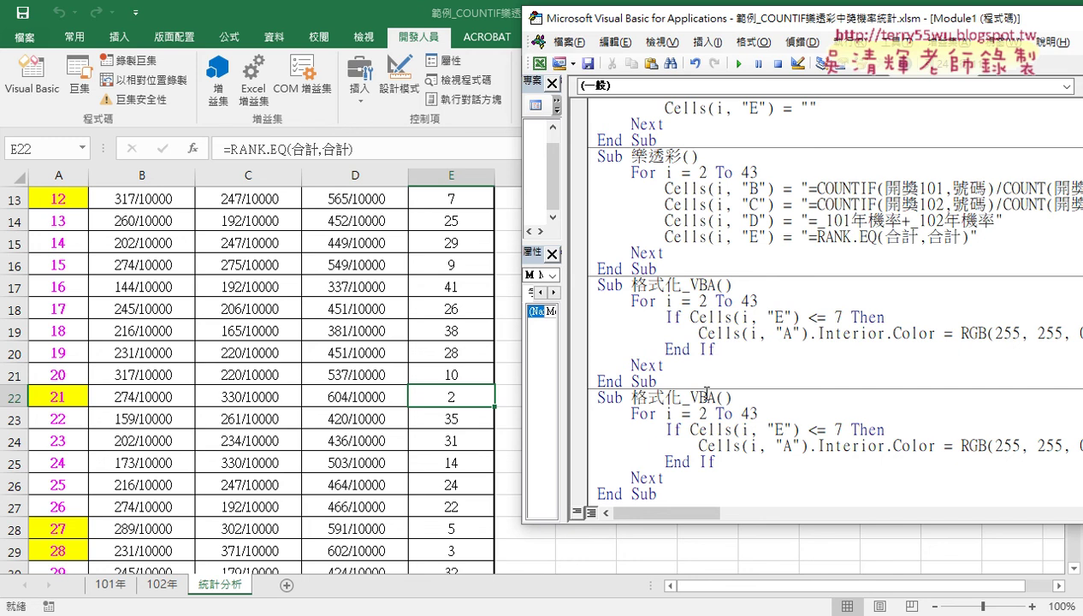
# Step: Rename the copied subroutine to 格式化清除_VBA
pyautogui.moveTo(693, 387)
pyautogui.mouseDown()
pyautogui.moveTo(598, 376)
pyautogui.moveTo(598, 301)
pyautogui.mouseUp()
pyautogui.click(682, 397)
pyautogui.press('Delete')
pyautogui.press('Delete')
pyautogui.press('Delete')
pyautogui.write('清队')
pyautogui.press('Return')
pyautogui.write('_VBA')
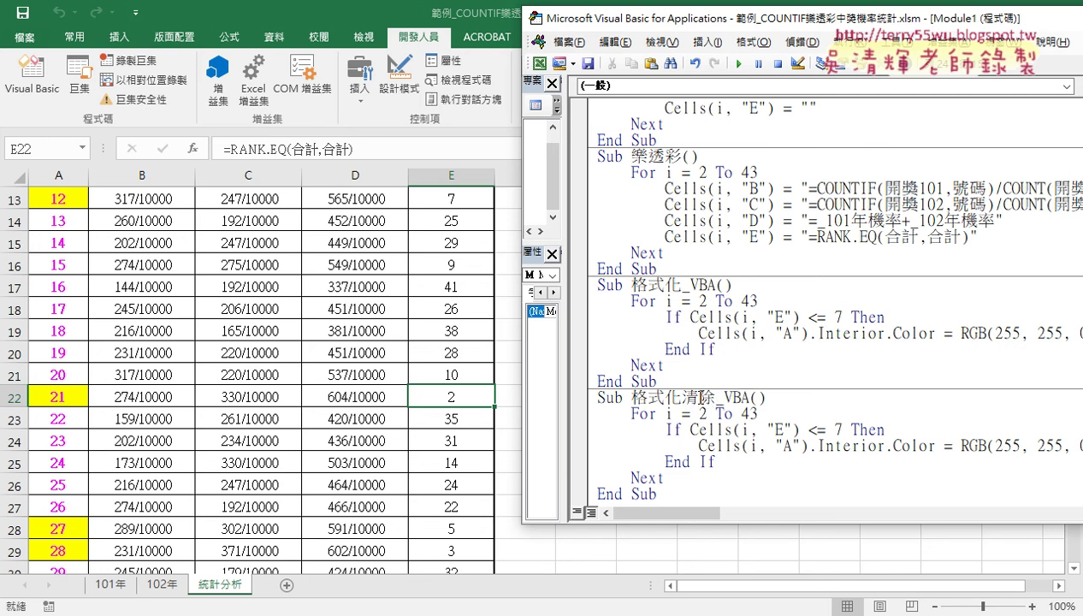
# Step: Select RGB(255, 255, 0) in the copy's fill statement
pyautogui.moveTo(845, 23); pyautogui.dragTo(615, 23)
pyautogui.moveTo(730, 447); pyautogui.dragTo(865, 448)
pyautogui.moveTo(729, 335); pyautogui.dragTo(885, 335)
pyautogui.moveTo(865, 448)
pyautogui.mouseDown()
pyautogui.moveTo(723, 447)
pyautogui.moveTo(734, 447)
pyautogui.mouseUp()
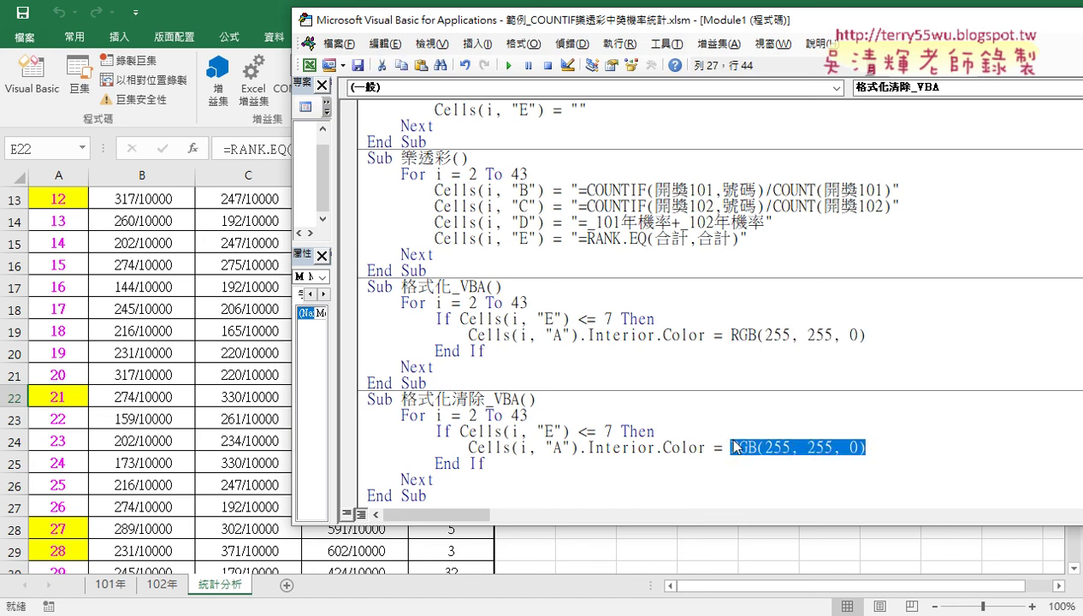
# Step: Replace RGB(255, 255, 0) with xlnone in 格式化清除_VBA's Cells(i, "A").Interior.Color line
pyautogui.press('Delete')
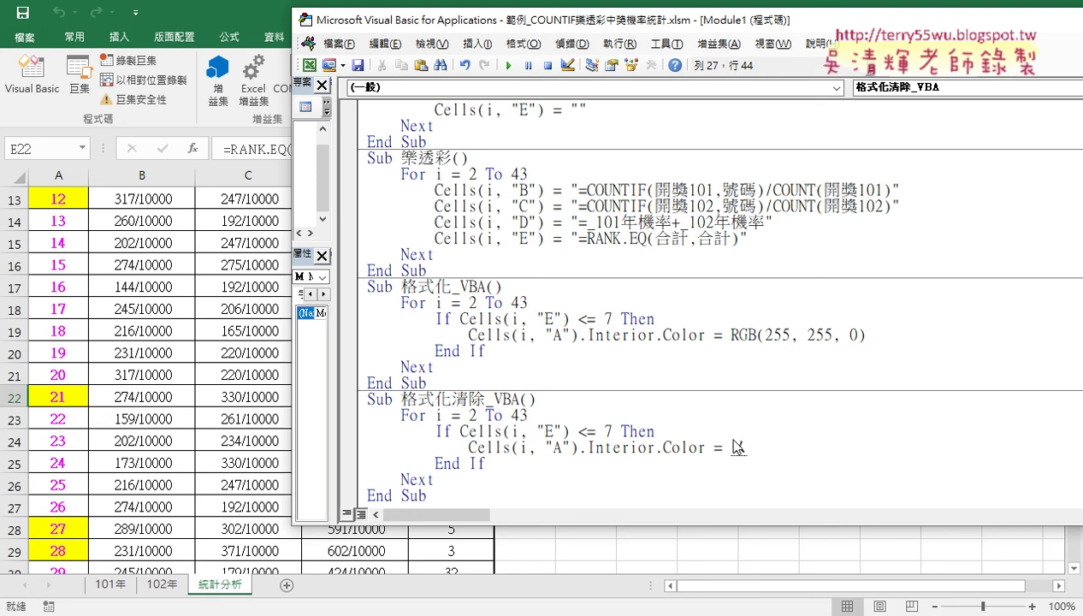
pyautogui.write('xl')
pyautogui.moveTo(747, 448); pyautogui.dragTo(728, 447)
pyautogui.click(761, 451)
pyautogui.write('non')
pyautogui.write('e')
pyautogui.click(656, 447)
pyautogui.moveTo(780, 447); pyautogui.dragTo(485, 447)
pyautogui.click(643, 447)
pyautogui.click(784, 447)
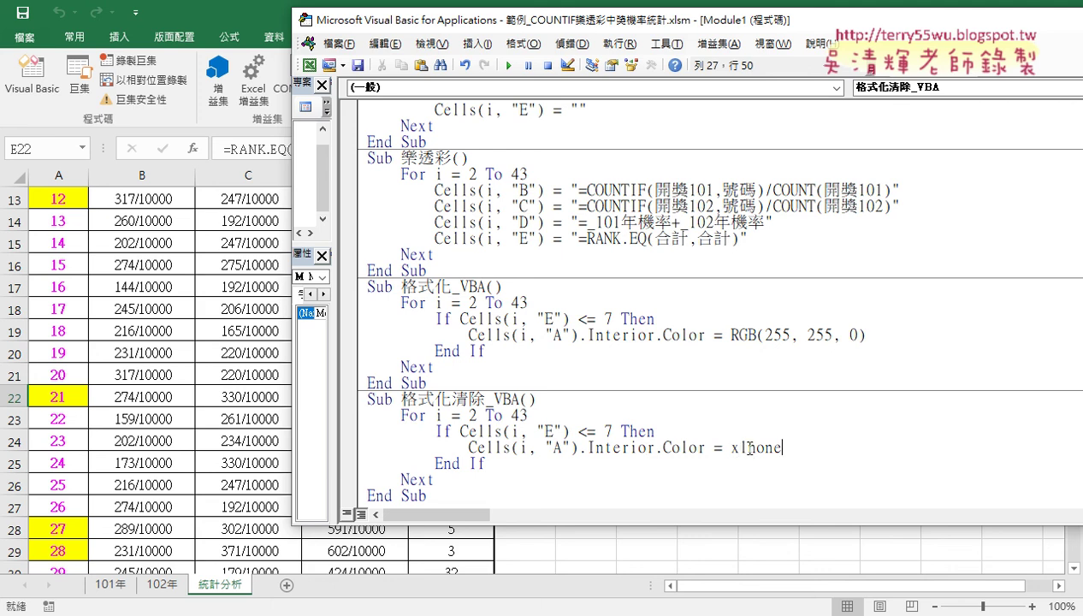
pyautogui.moveTo(749, 449); pyautogui.dragTo(783, 448)
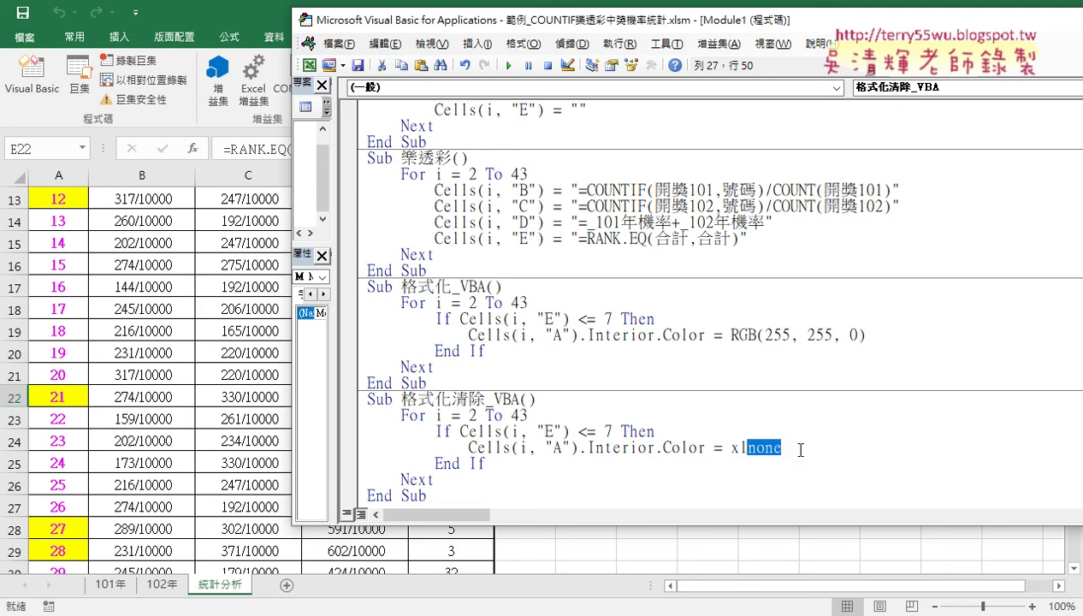
pyautogui.click(801, 450)
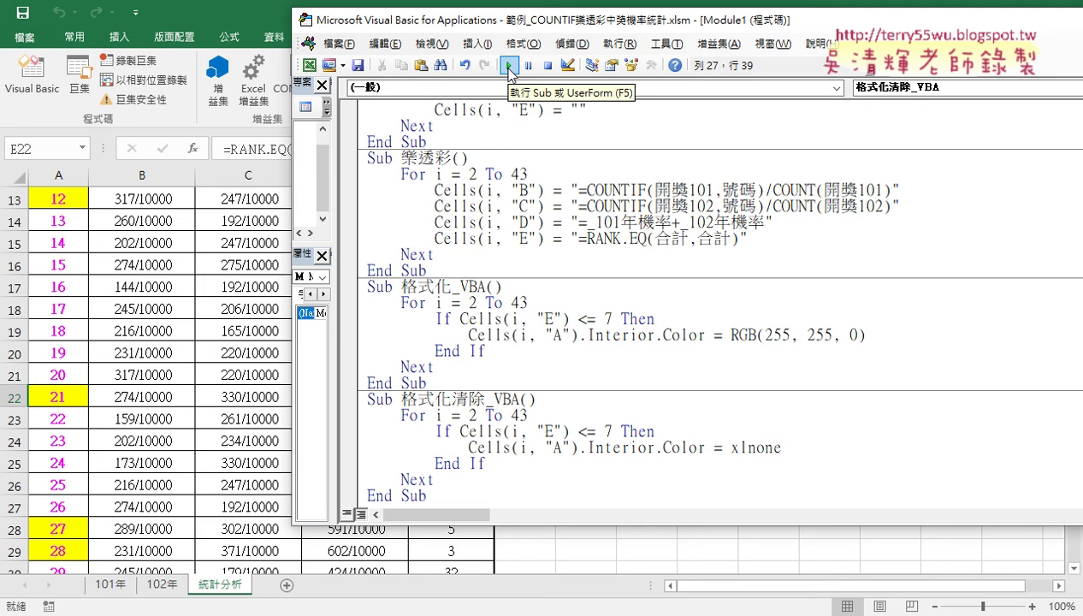
# Step: Test-run 格式化清除_VBA, then 格式化_VBA, then 格式化清除_VBA again
pyautogui.click(508, 65)
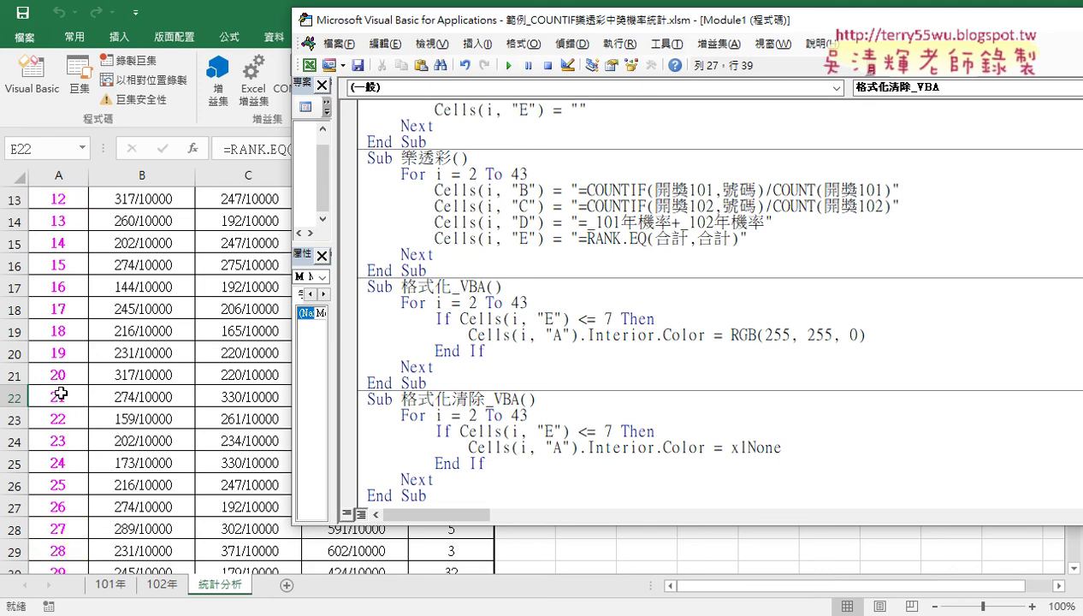
pyautogui.click(476, 334)
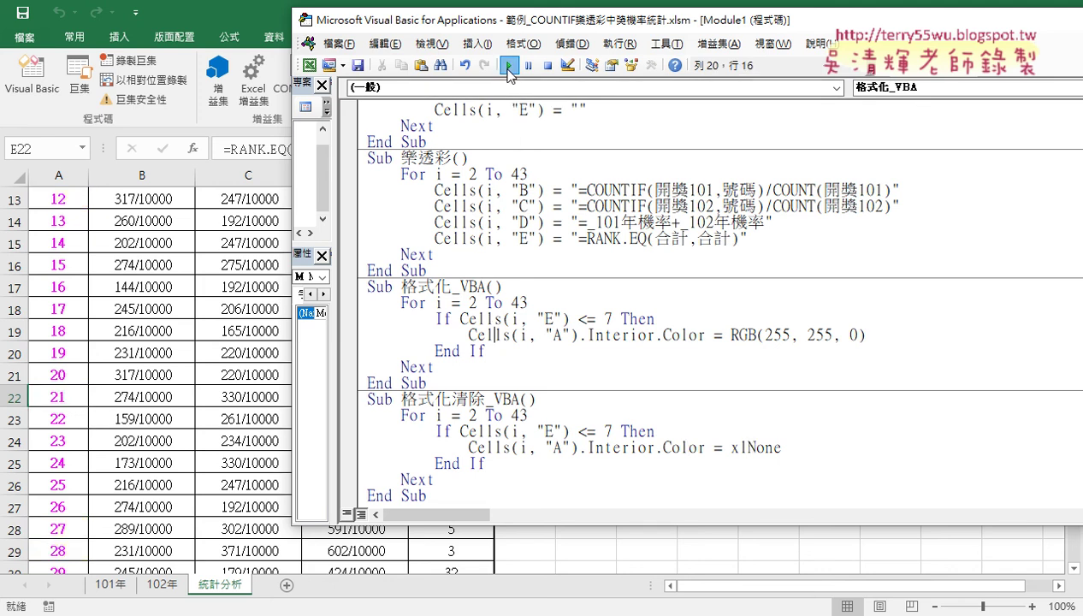
pyautogui.click(509, 66)
pyautogui.click(638, 447)
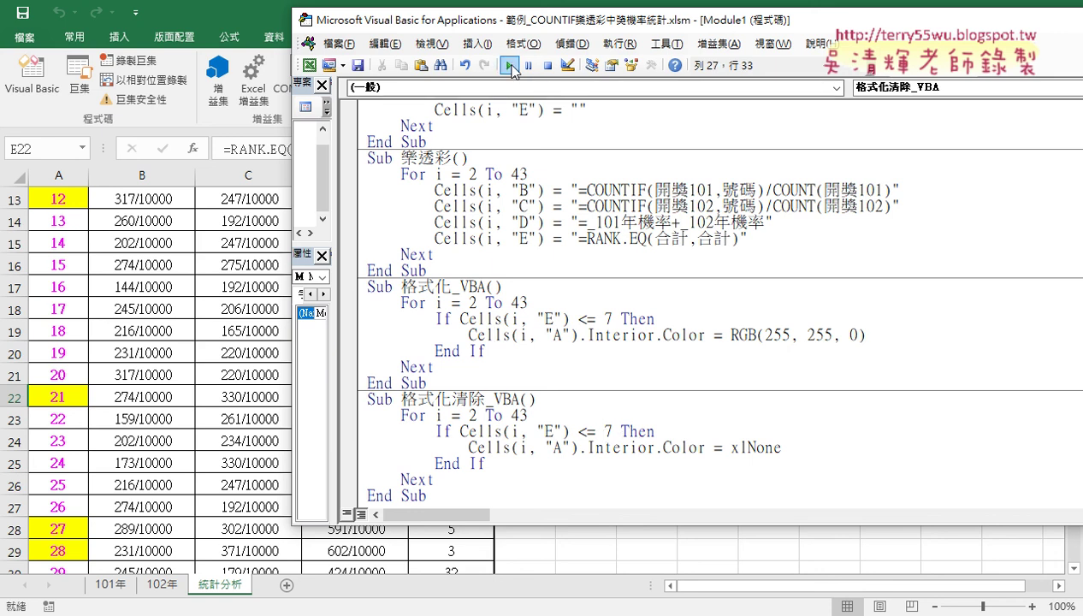
pyautogui.click(510, 67)
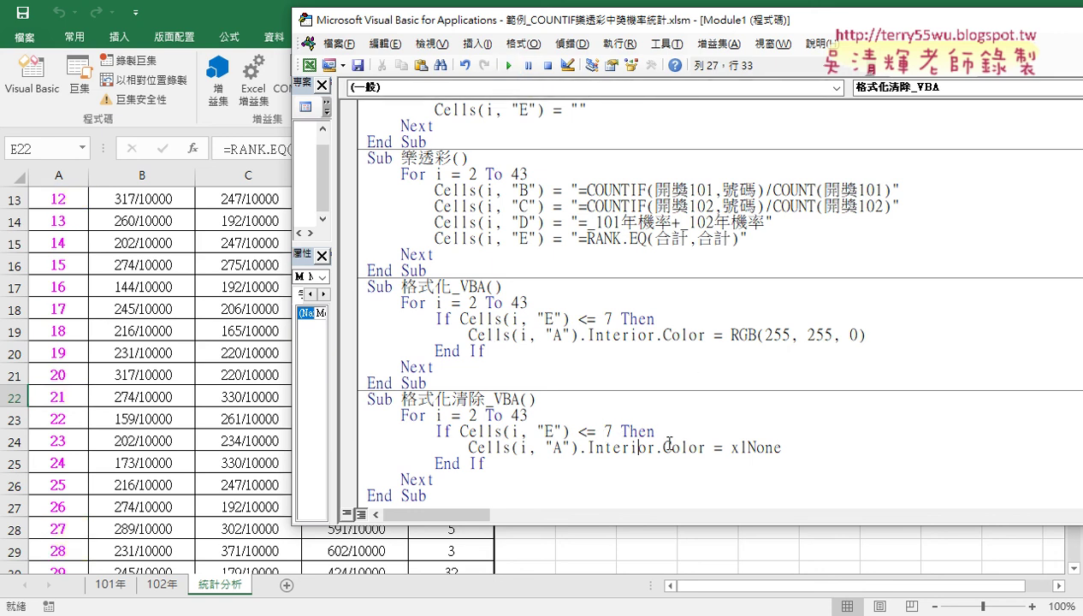
# Step: Delete the If…Then and End If lines in 格式化清除_VBA and outdent the fill statement
pyautogui.moveTo(655, 431); pyautogui.dragTo(345, 428)
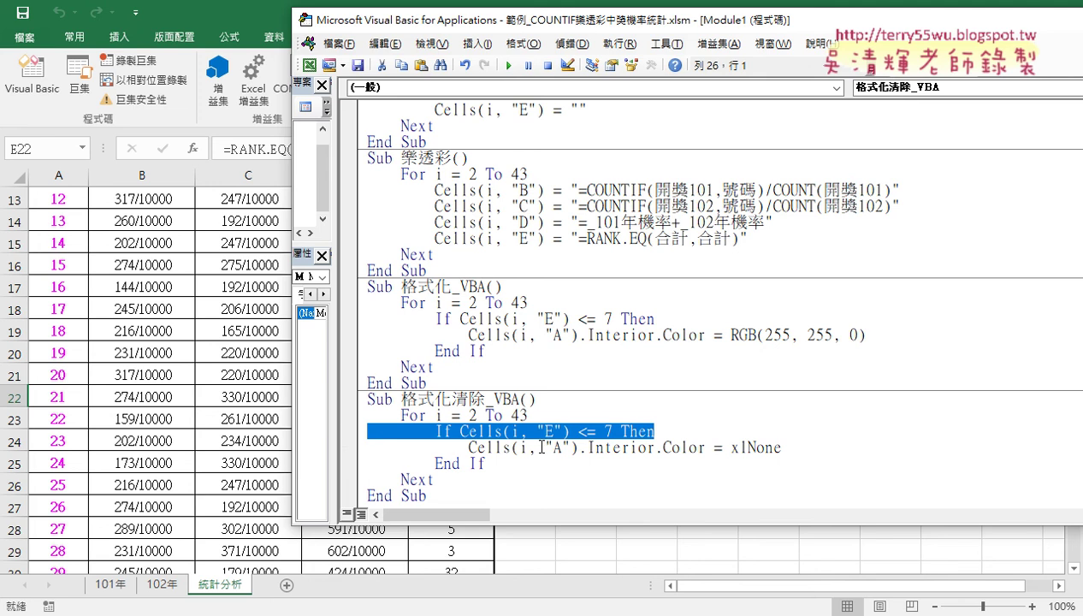
pyautogui.press('Delete')
pyautogui.press('Delete')
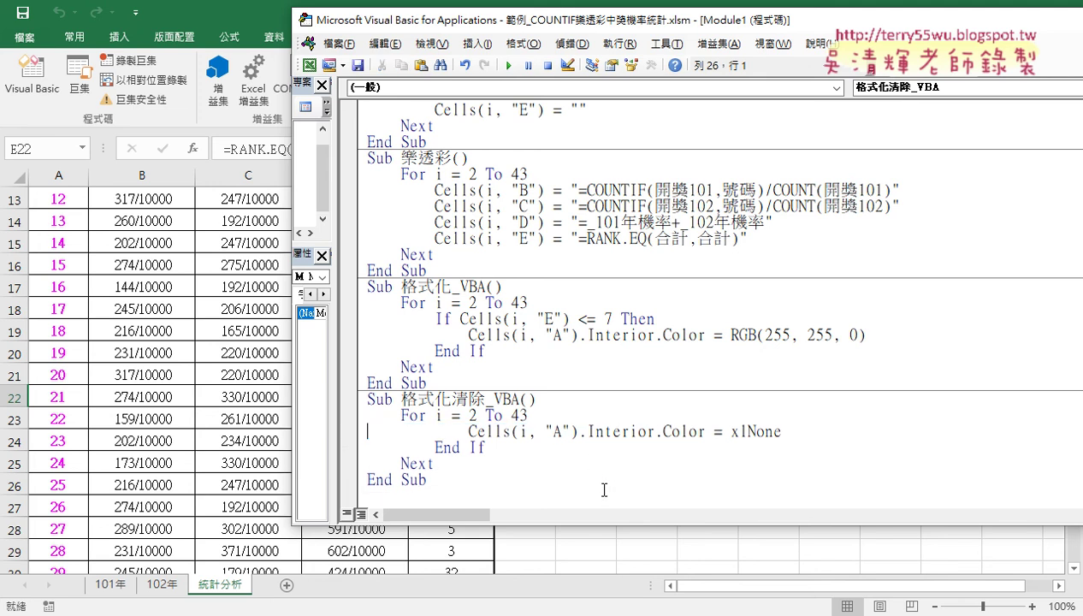
pyautogui.moveTo(485, 448); pyautogui.dragTo(358, 432)
pyautogui.click(351, 446)
pyautogui.press('Delete')
pyautogui.press('Delete')
pyautogui.moveTo(468, 448); pyautogui.dragTo(433, 448)
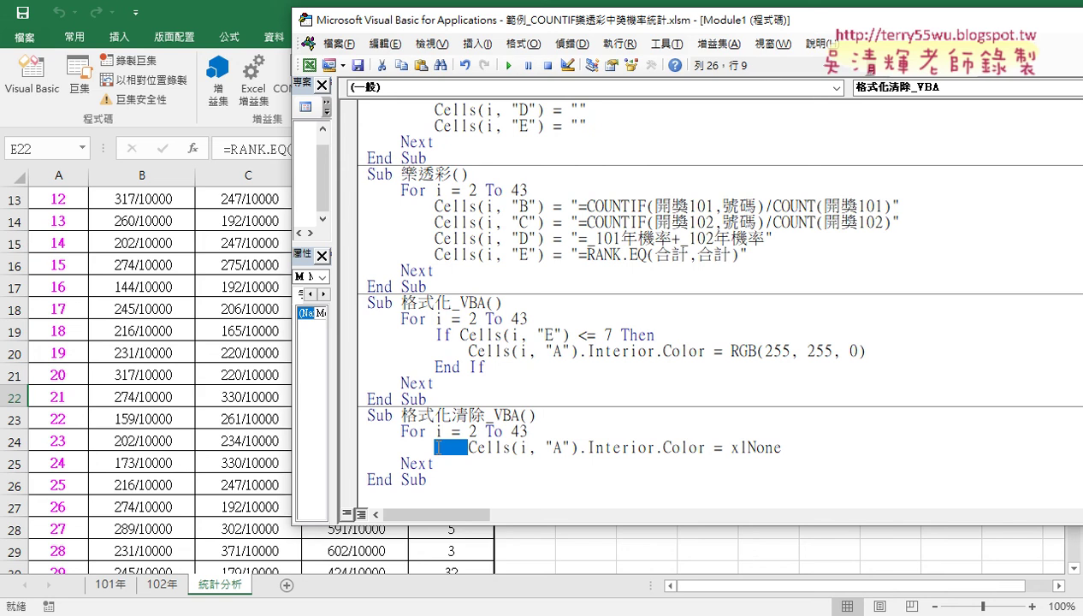
pyautogui.press('Delete')
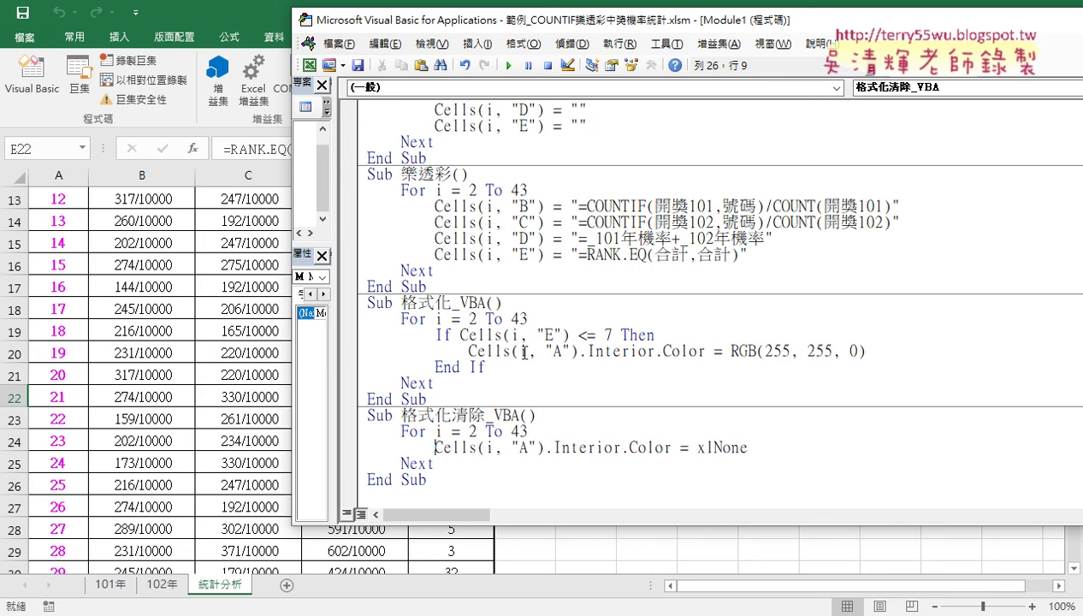
# Step: Rerun 格式化_VBA to fill top ranks yellow, then 格式化清除_VBA to clear column A
pyautogui.click(520, 351)
pyautogui.click(508, 65)
pyautogui.click(498, 448)
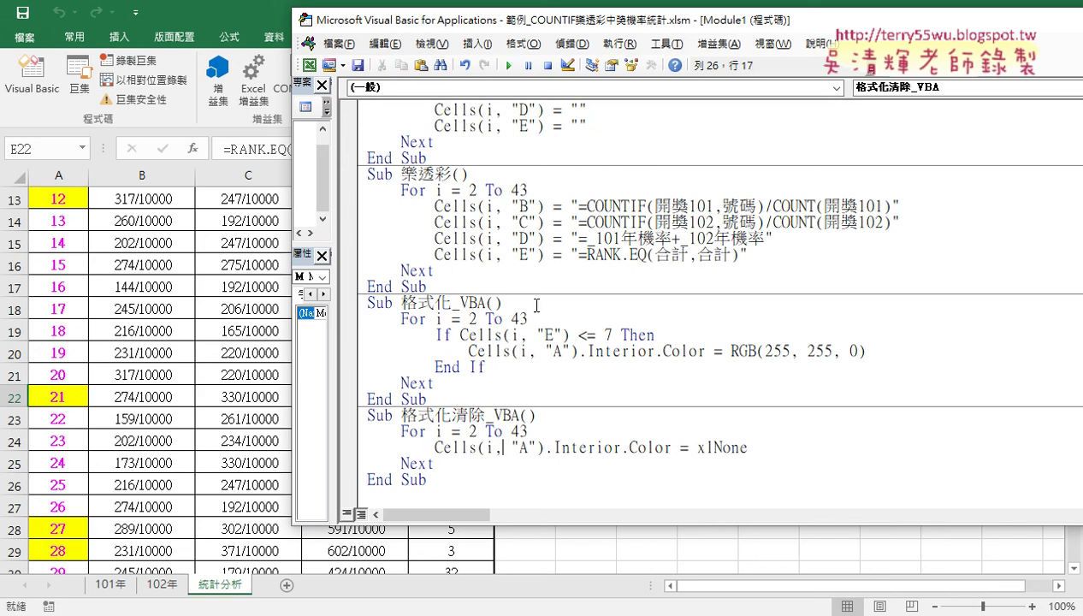
pyautogui.click(508, 65)
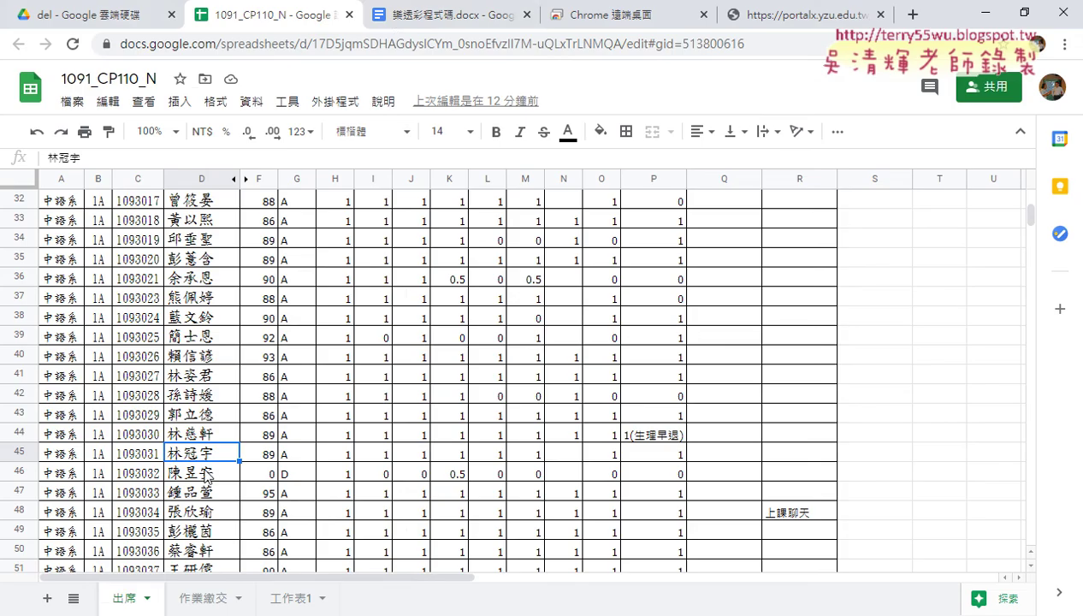
# Step: Review the 格式化/清除格式化 code in 樂透彩程式碼.docx, then minimize Chrome
pyautogui.click(402, 14)
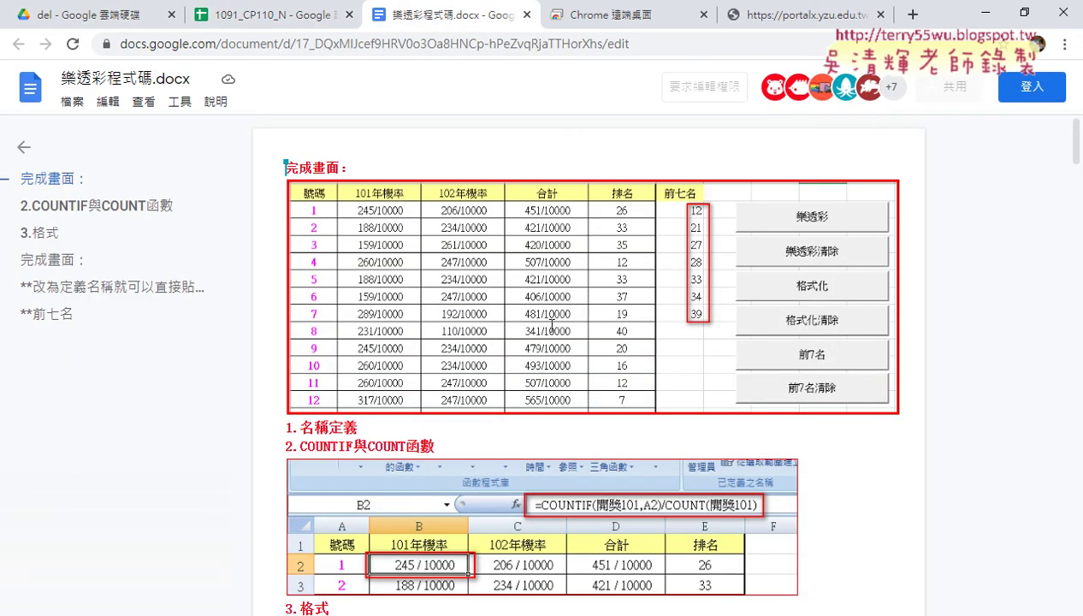
pyautogui.scroll(-8, 551, 325)
pyautogui.scroll(-4, 554, 323)
pyautogui.scroll(-5, 554, 322)
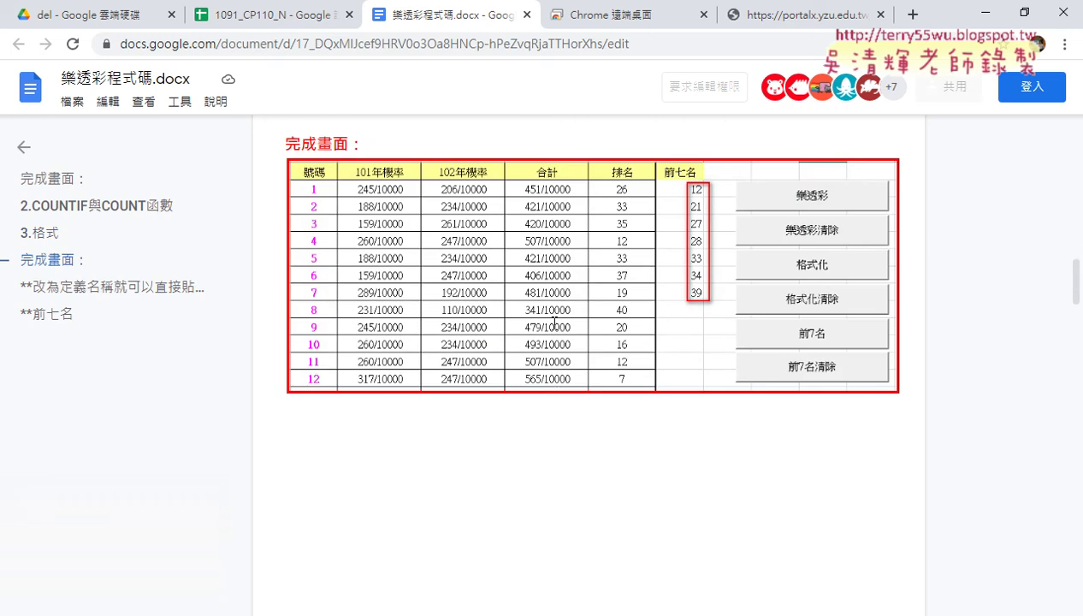
pyautogui.scroll(-5, 554, 323)
pyautogui.scroll(-5, 555, 322)
pyautogui.scroll(-5, 555, 322)
pyautogui.scroll(-2, 491, 317)
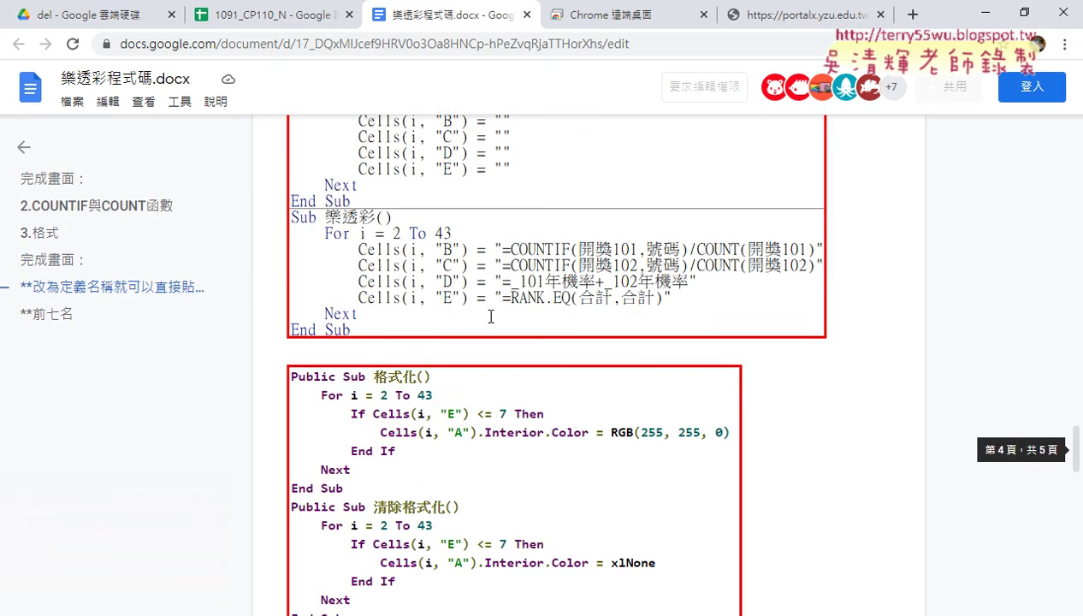
pyautogui.scroll(-1, 484, 312)
pyautogui.scroll(-1, 477, 291)
pyautogui.scroll(2, 496, 278)
pyautogui.scroll(1, 539, 299)
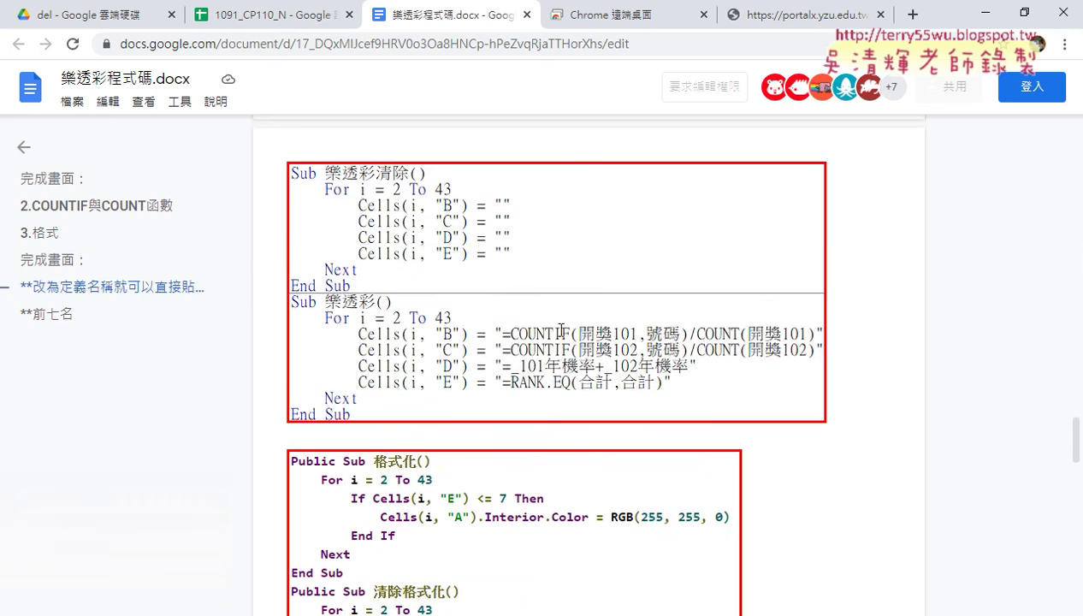
pyautogui.scroll(-3, 560, 329)
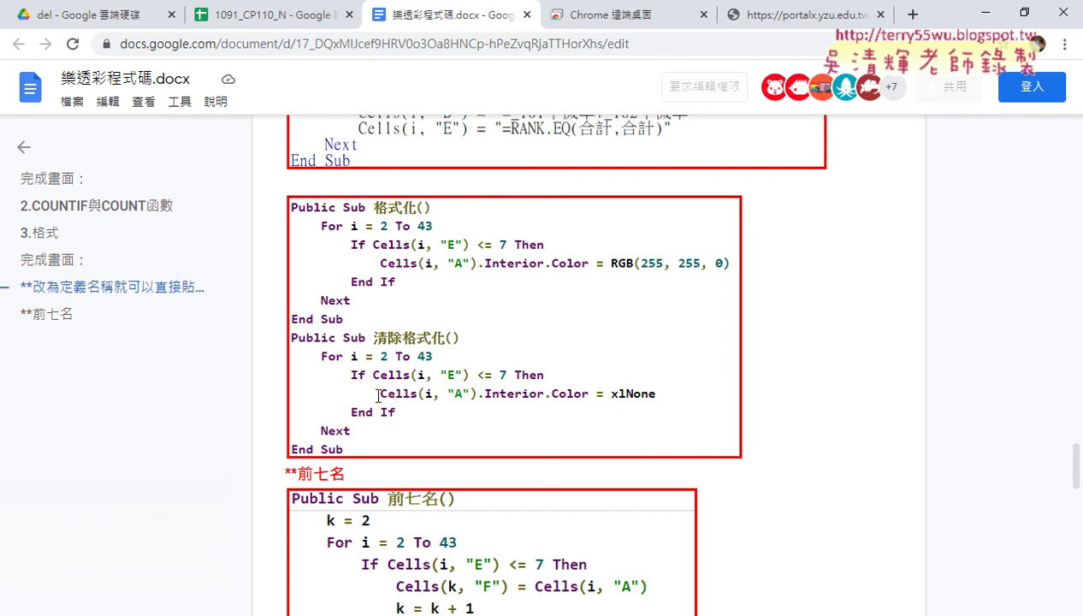
pyautogui.scroll(-2, 447, 410)
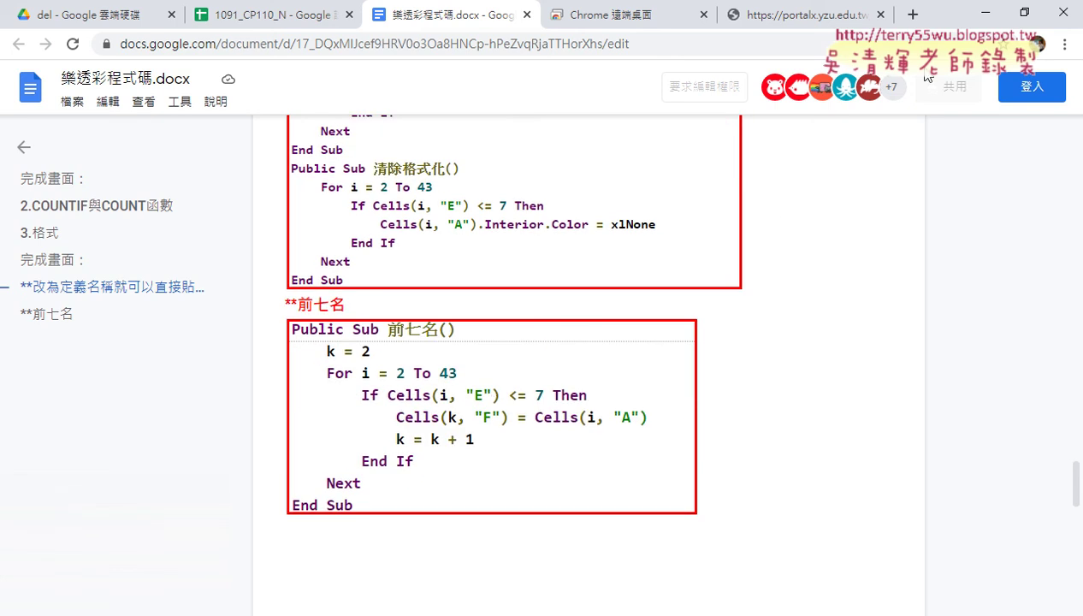
pyautogui.click(984, 12)
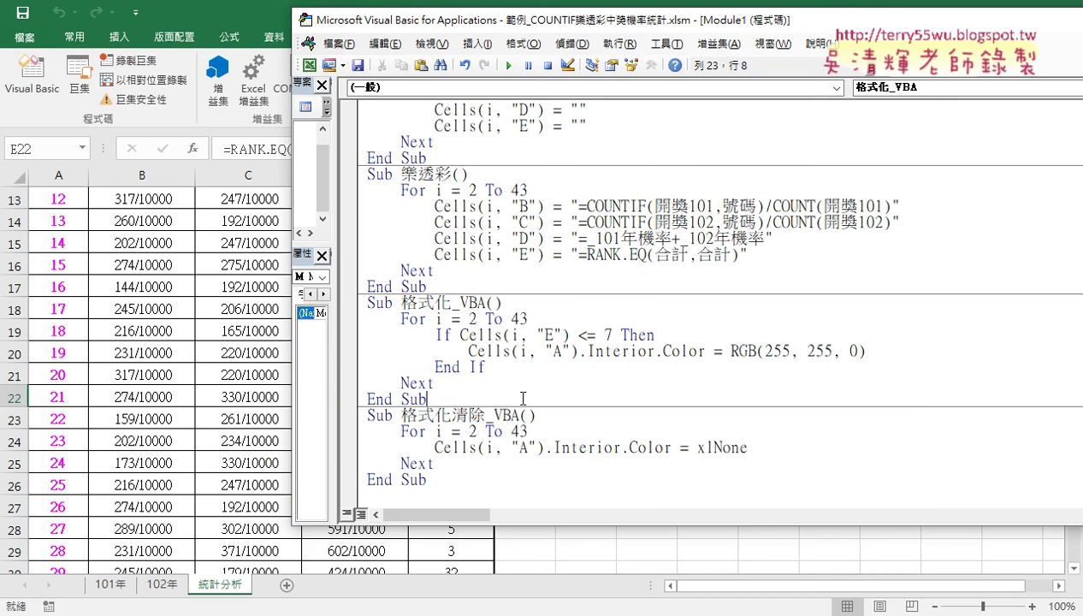